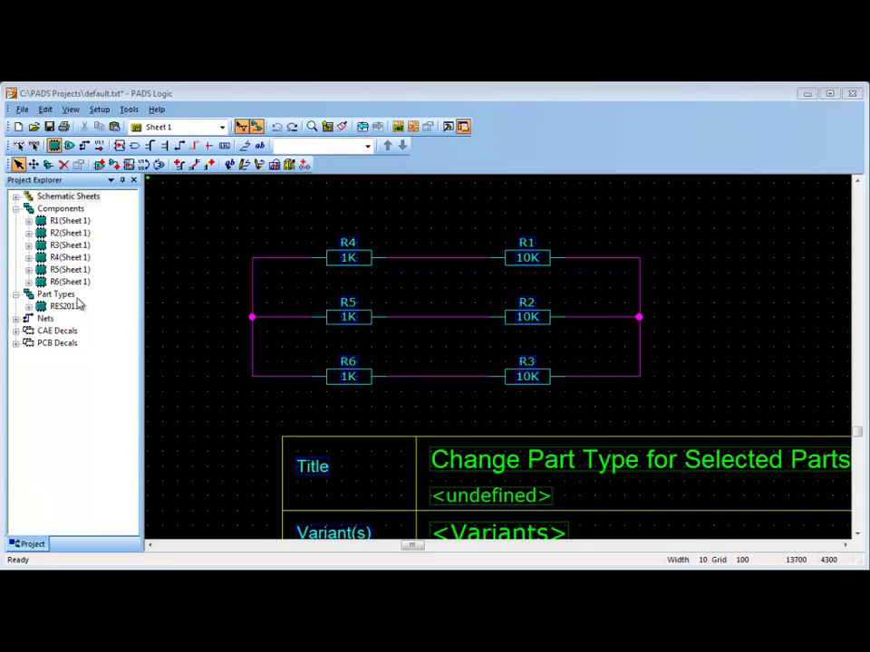
Switch the selection filter to parts and box-select resistors R4, R5 and R6
{"action": "left_click", "coordinate": [73, 306]}
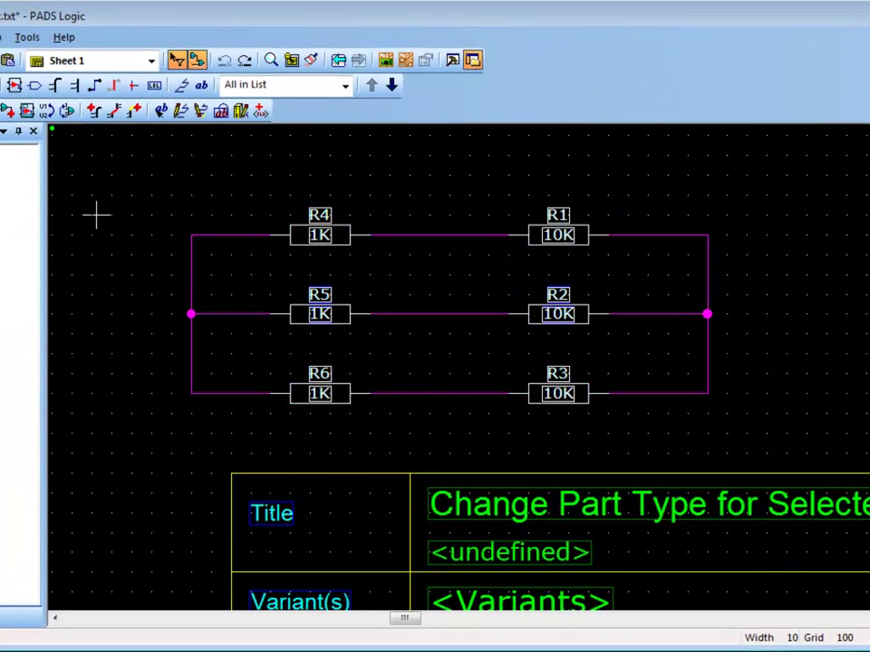
{"action": "right_click", "coordinate": [138, 186]}
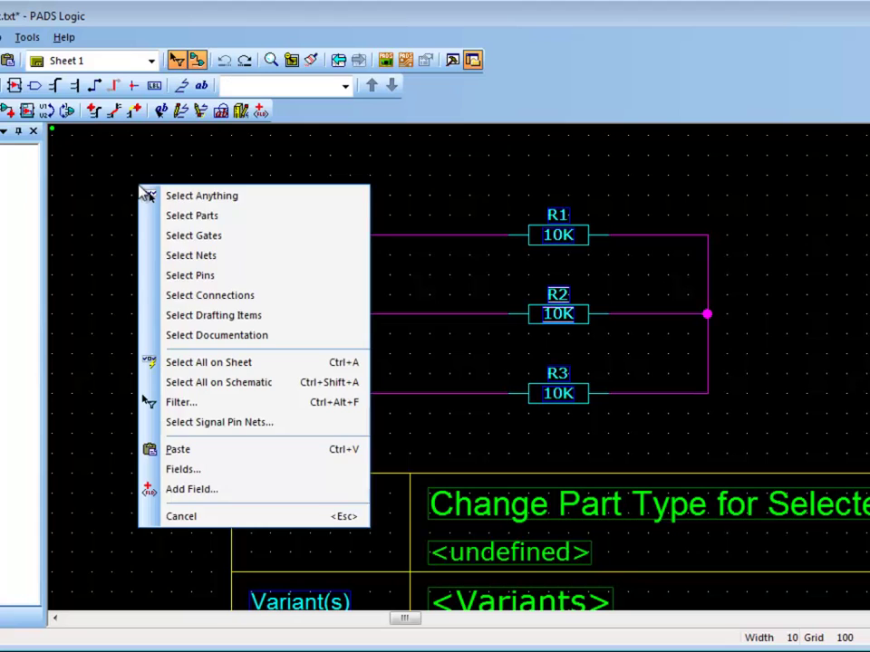
{"action": "left_click", "coordinate": [179, 217]}
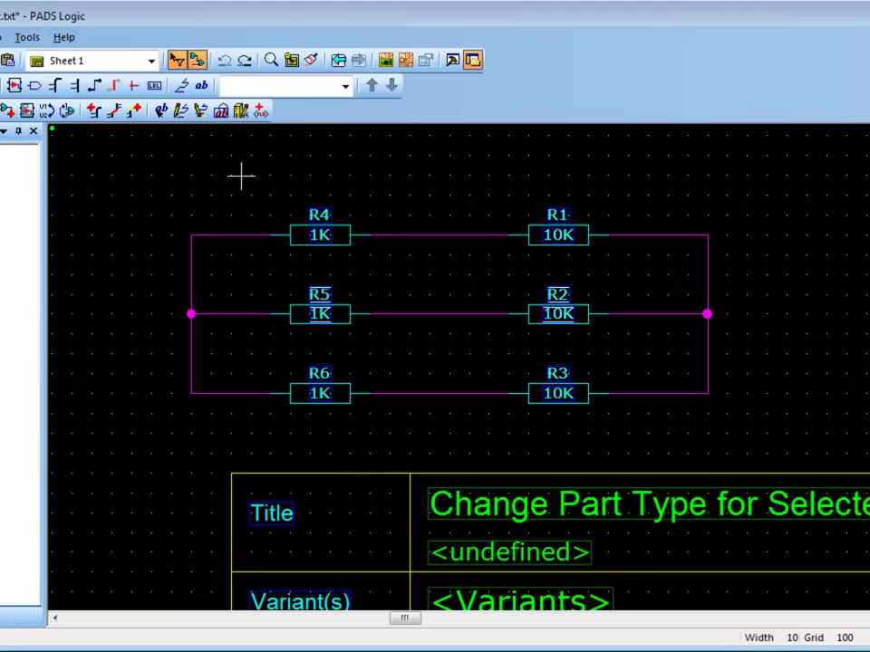
{"action": "left_click_drag", "start_coordinate": [242, 176], "coordinate": [388, 413]}
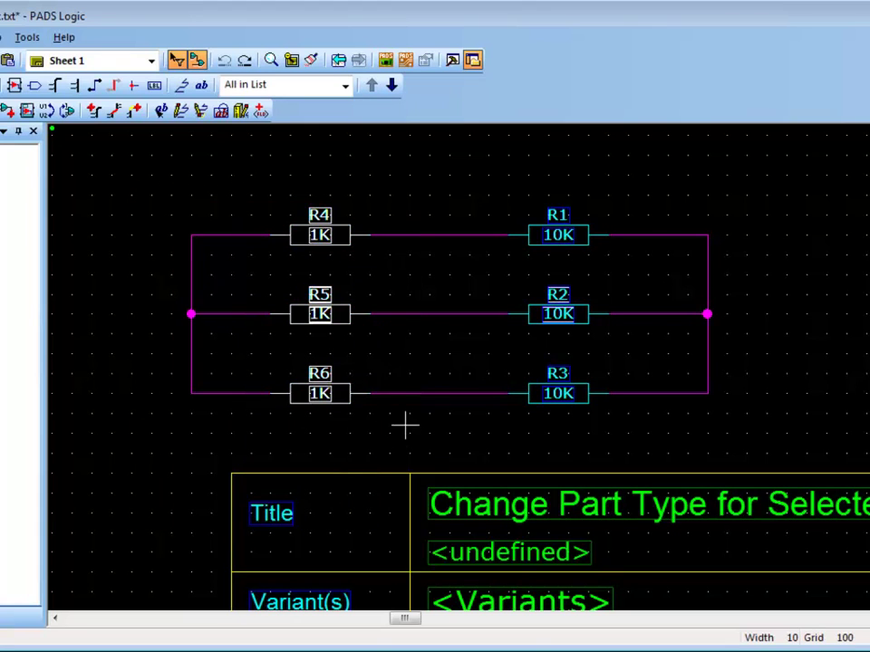
{"action": "right_click", "coordinate": [349, 286]}
Change the three resistors' part type from RES2013 to RES3116
{"action": "left_click", "coordinate": [400, 295]}
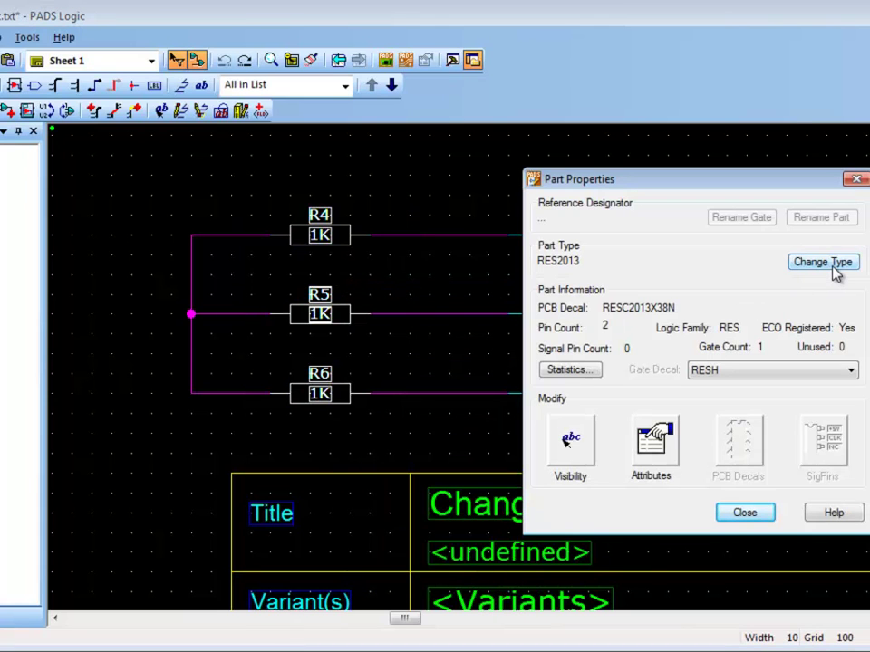
{"action": "left_click", "coordinate": [821, 262]}
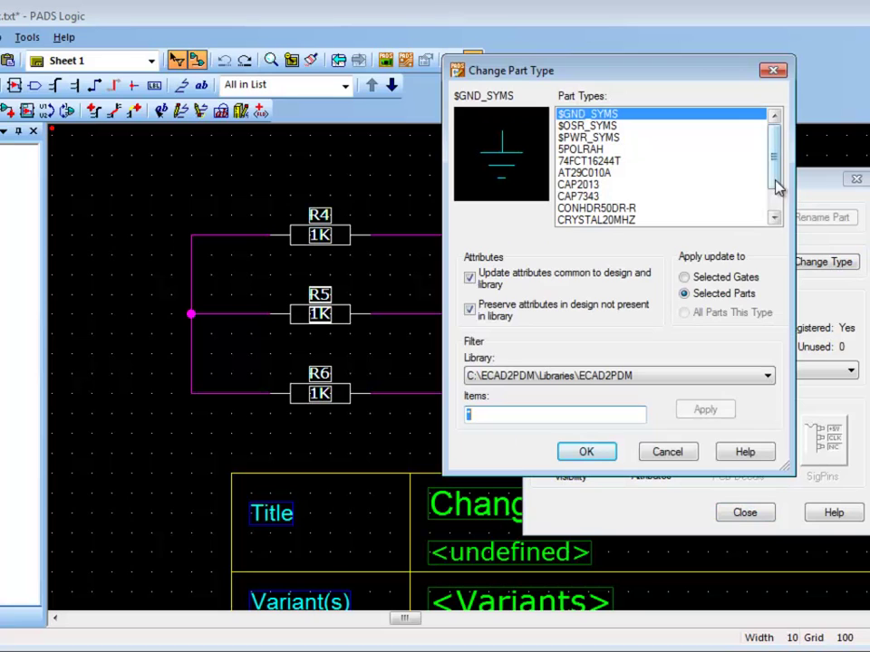
{"action": "left_click_drag", "start_coordinate": [772, 189], "coordinate": [727, 225]}
{"action": "left_click", "coordinate": [605, 220]}
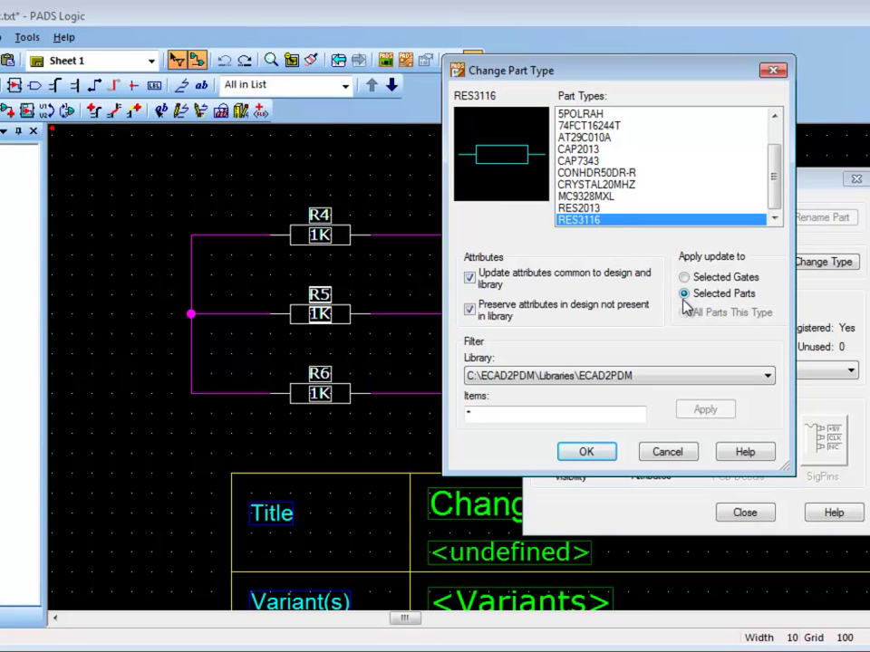
{"action": "left_click", "coordinate": [586, 452]}
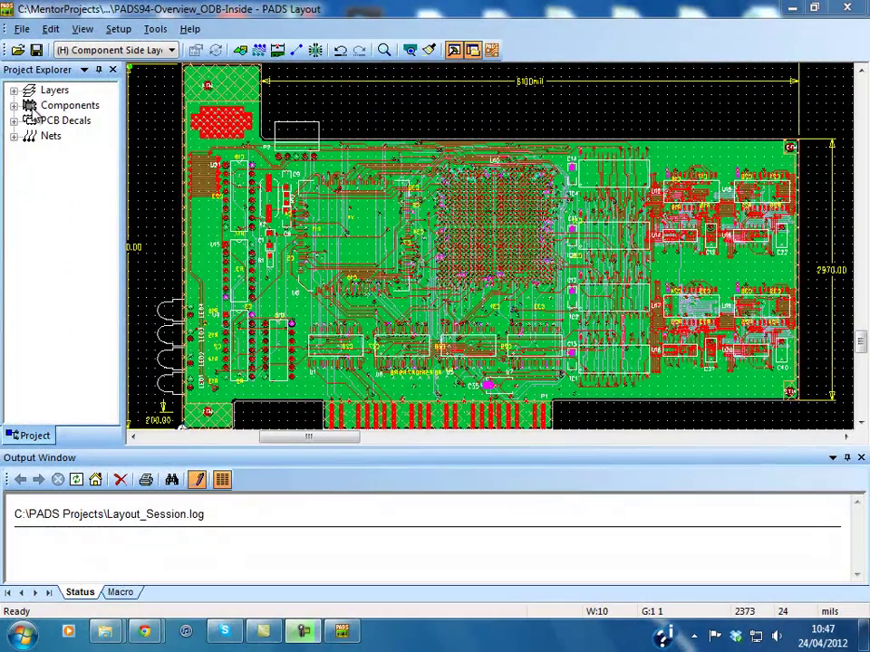
Export the board to ODB++ with the export action set to Perform CAM Compare
{"action": "left_click", "coordinate": [21, 29]}
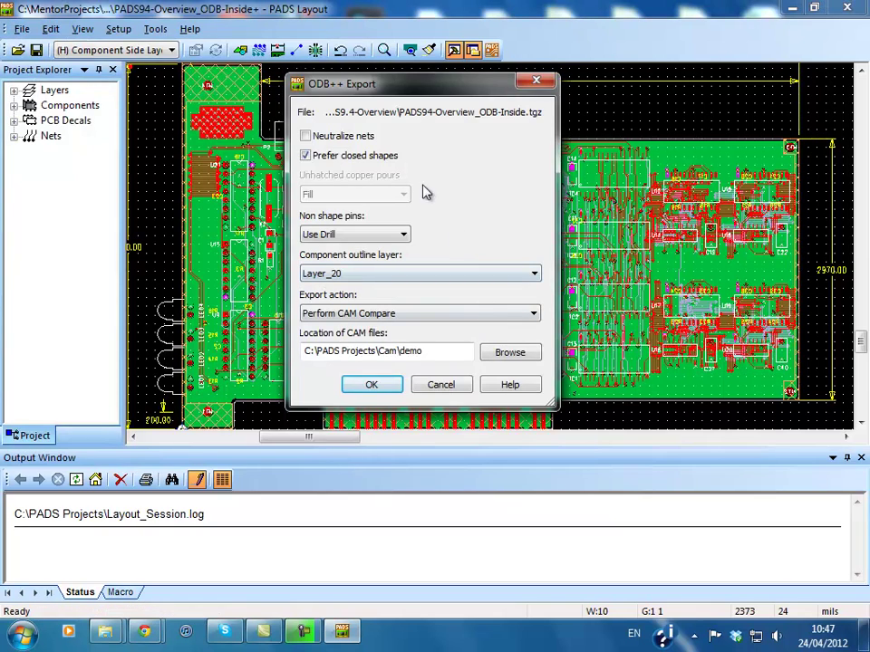
{"action": "left_click", "coordinate": [483, 316]}
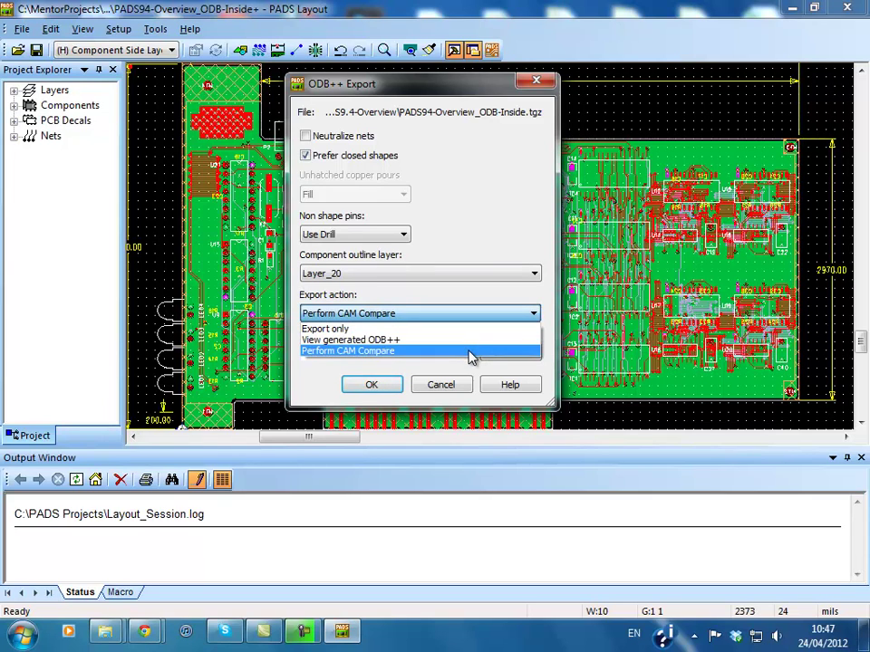
{"action": "left_click", "coordinate": [470, 353]}
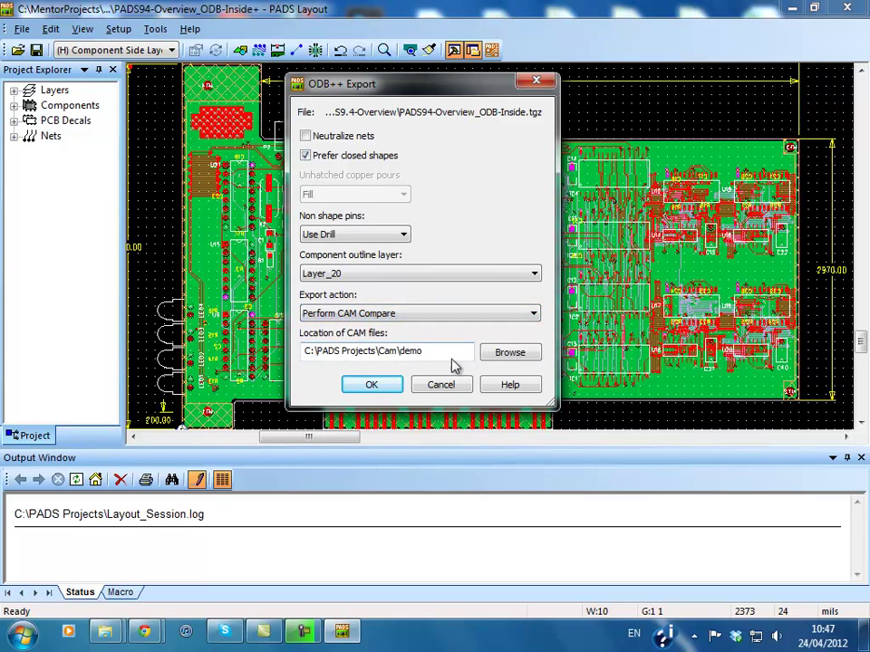
{"action": "left_click", "coordinate": [374, 386]}
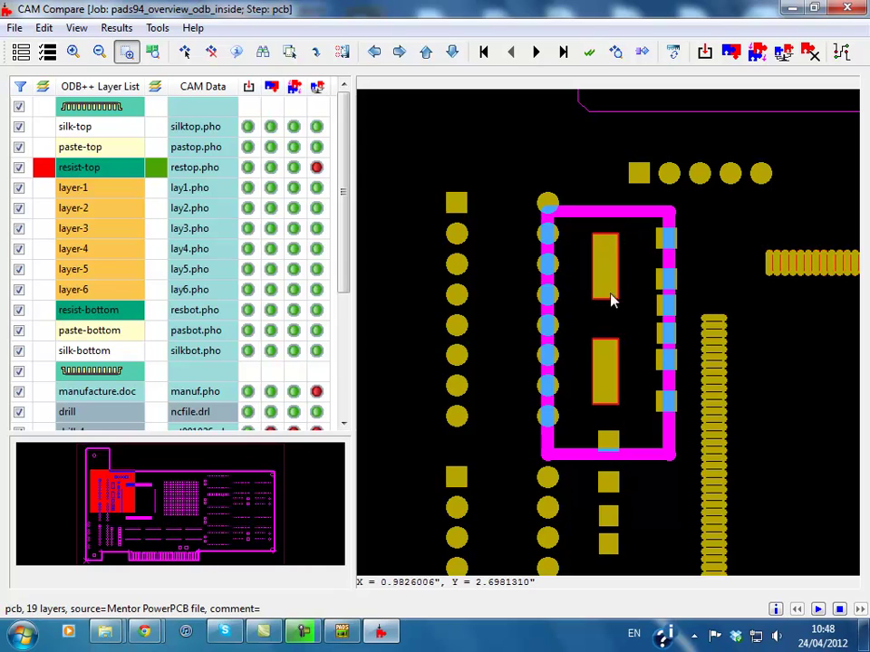
Toggle the resist-top ODB++ and CAM data off and on, then restore down CAM Compare
{"action": "left_click", "coordinate": [45, 168]}
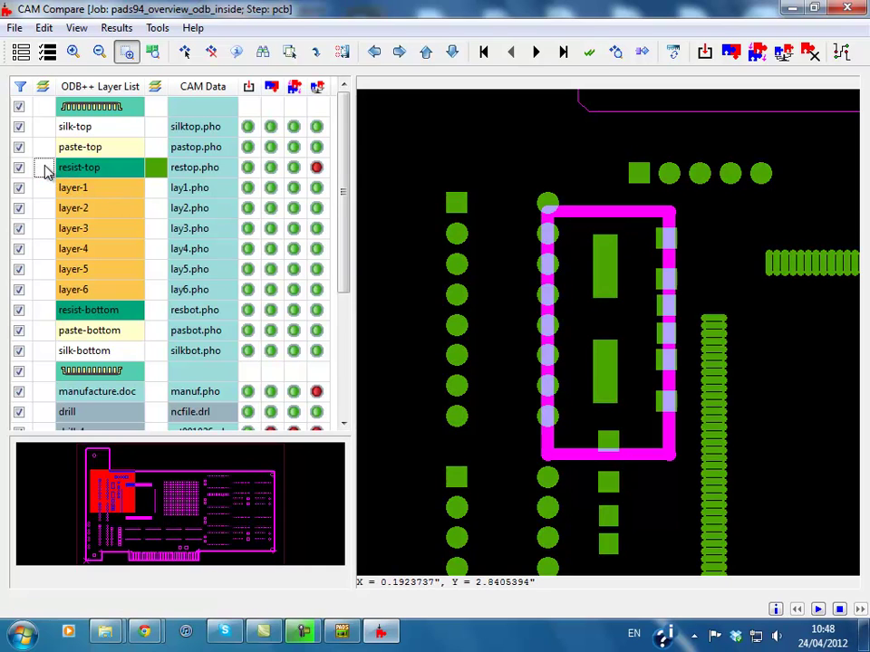
{"action": "left_click", "coordinate": [45, 168]}
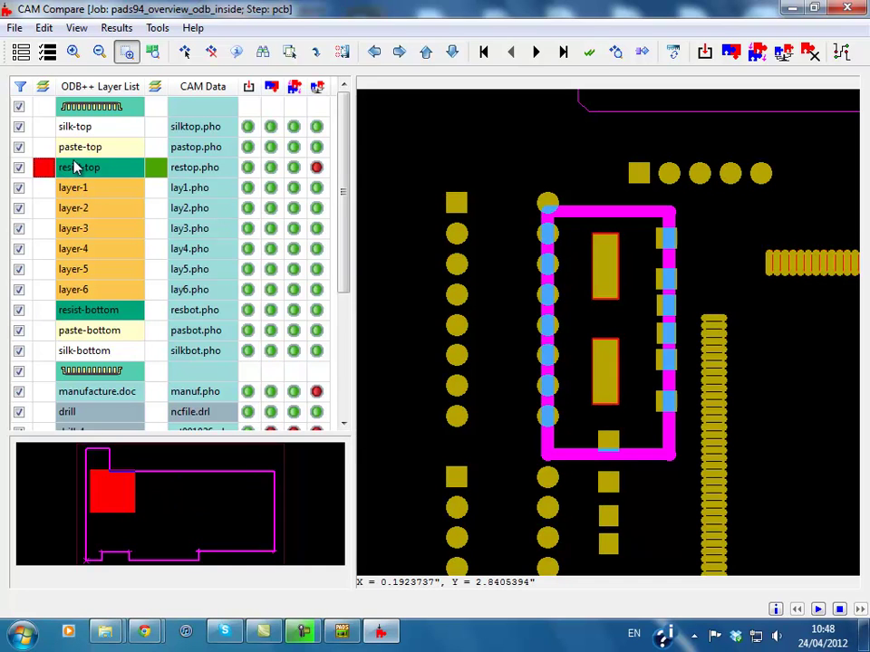
{"action": "left_click", "coordinate": [156, 170]}
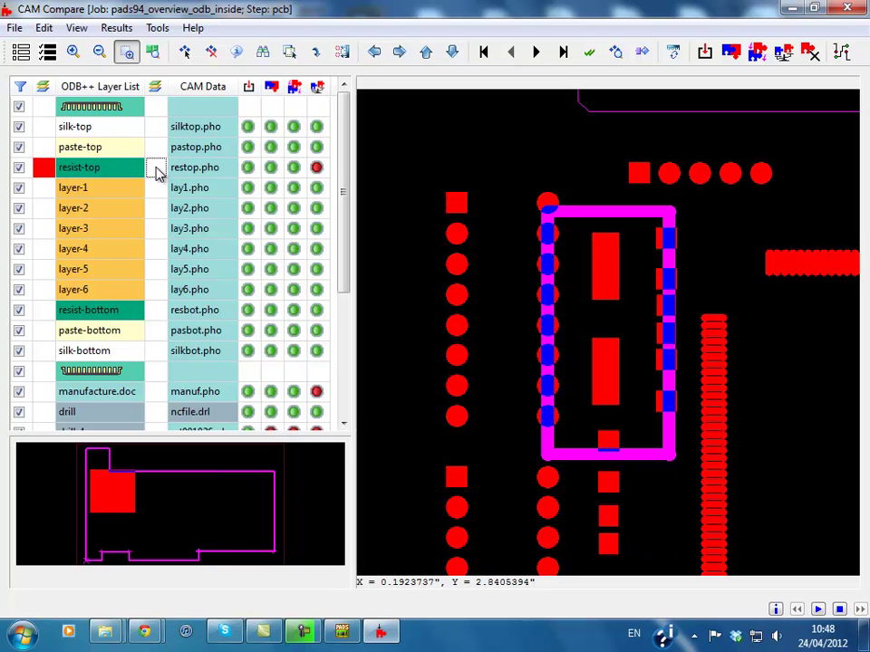
{"action": "left_click", "coordinate": [156, 170]}
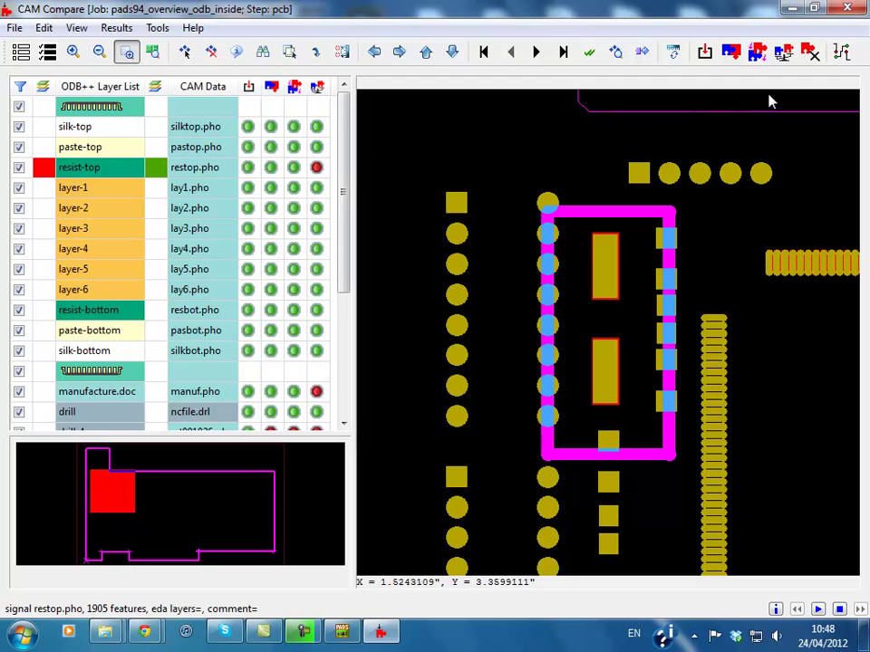
{"action": "left_click", "coordinate": [814, 9]}
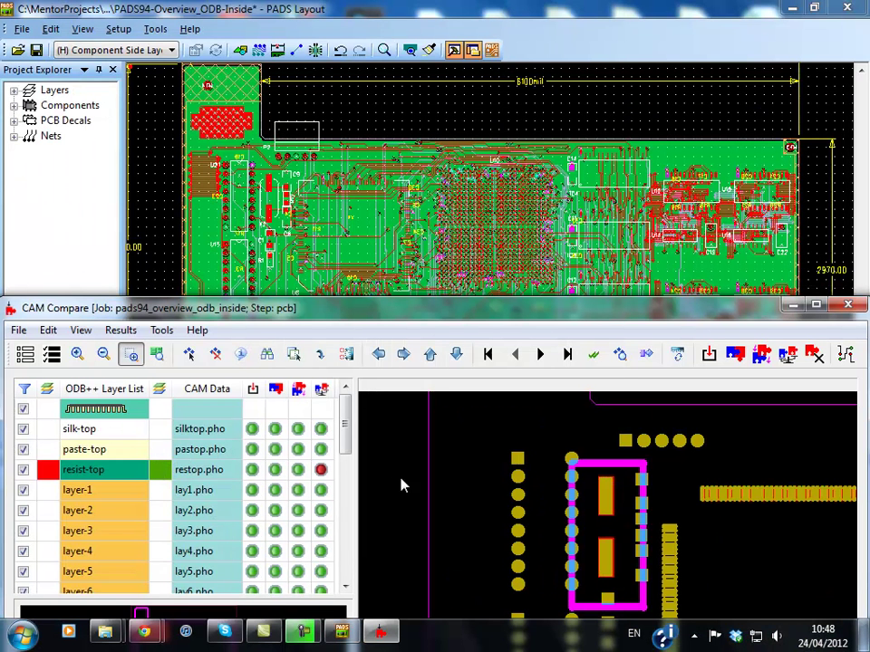
Cross-probe the flagged difference into PADS Layout and zoom in on X2 near U21
{"action": "left_click", "coordinate": [646, 355]}
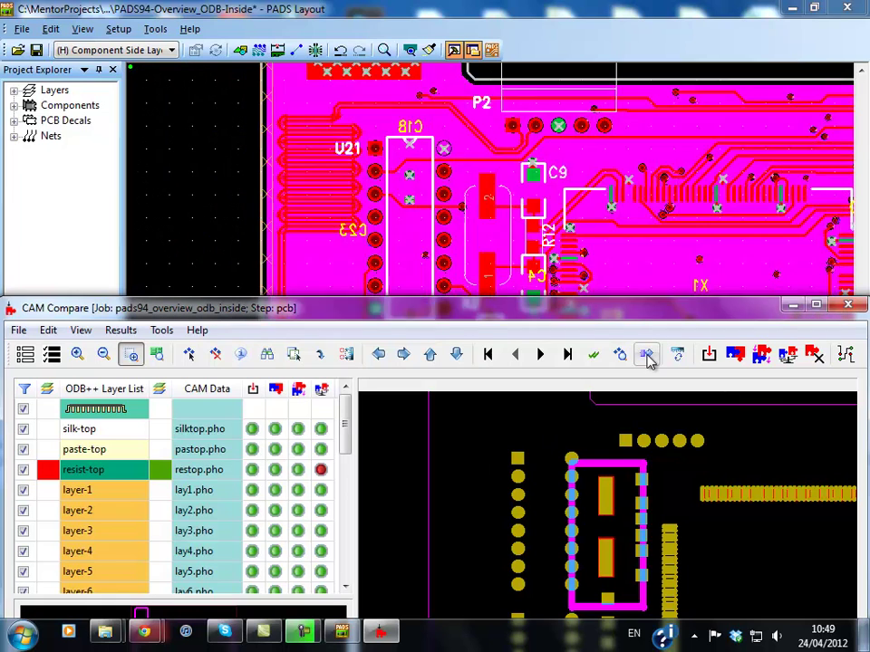
{"action": "left_click", "coordinate": [549, 9]}
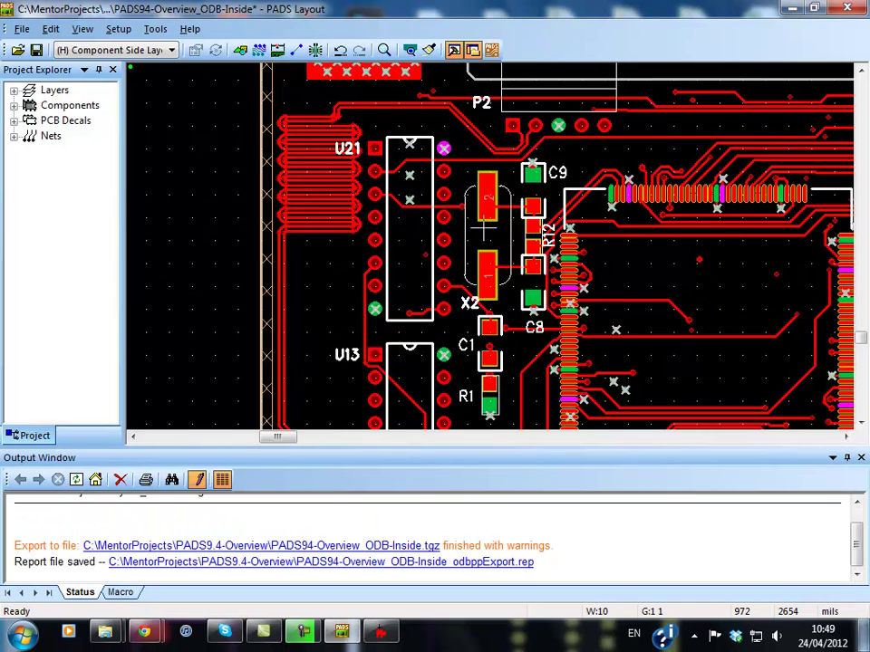
{"action": "scroll", "coordinate": [483, 240], "scroll_direction": "up", "scroll_amount": 2}
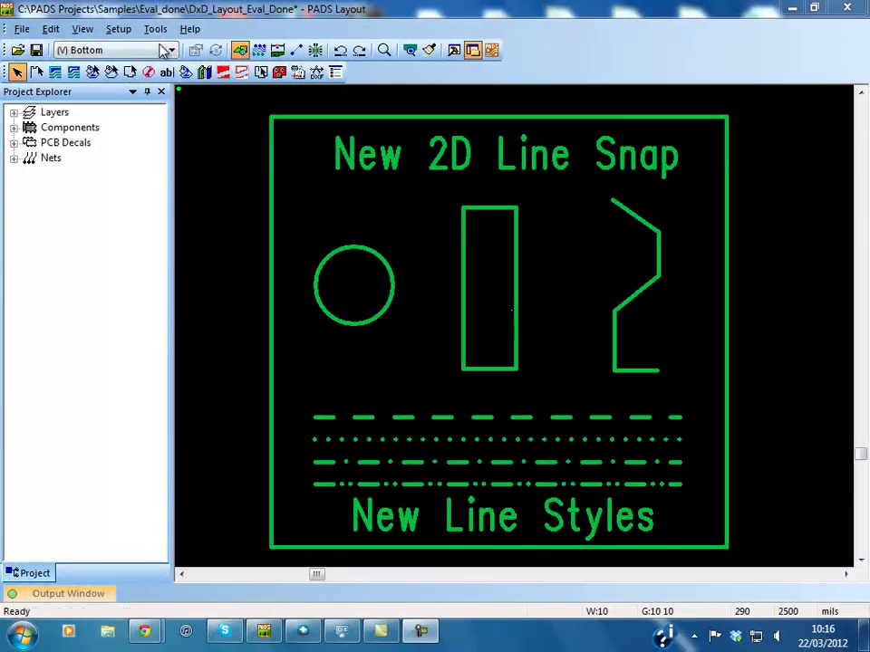
{"action": "left_click", "coordinate": [154, 28]}
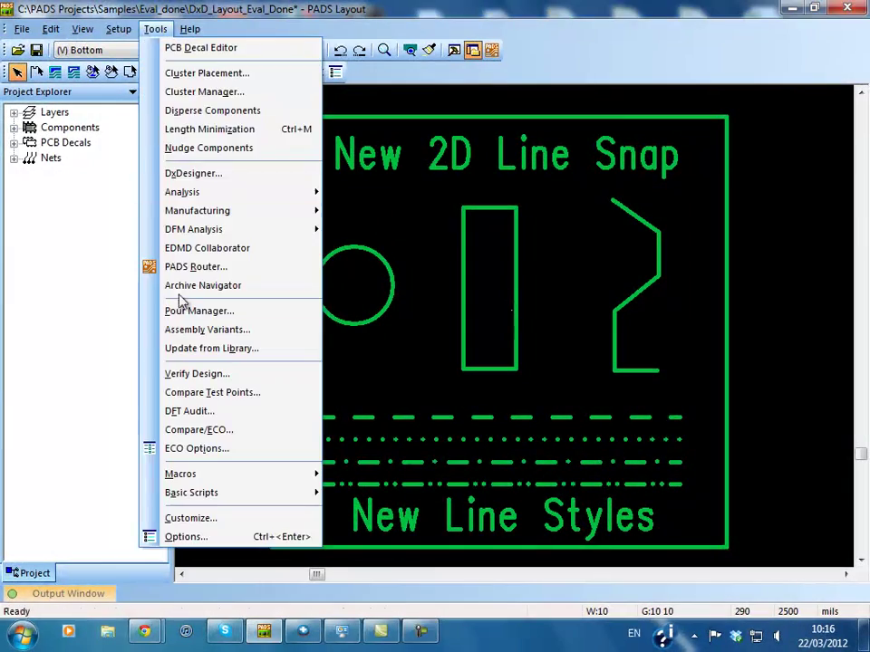
{"action": "left_click", "coordinate": [184, 537]}
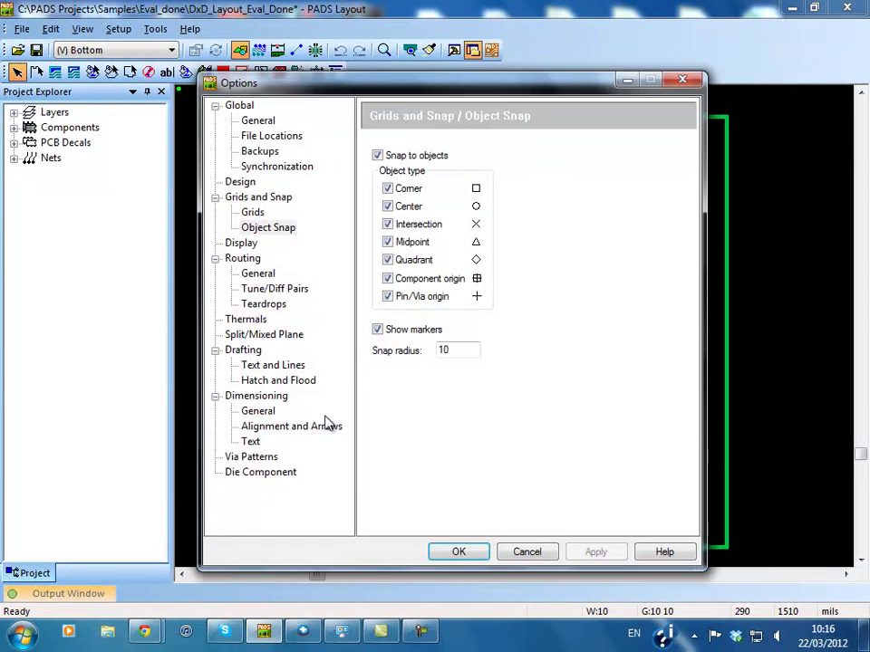
{"action": "left_click", "coordinate": [288, 229]}
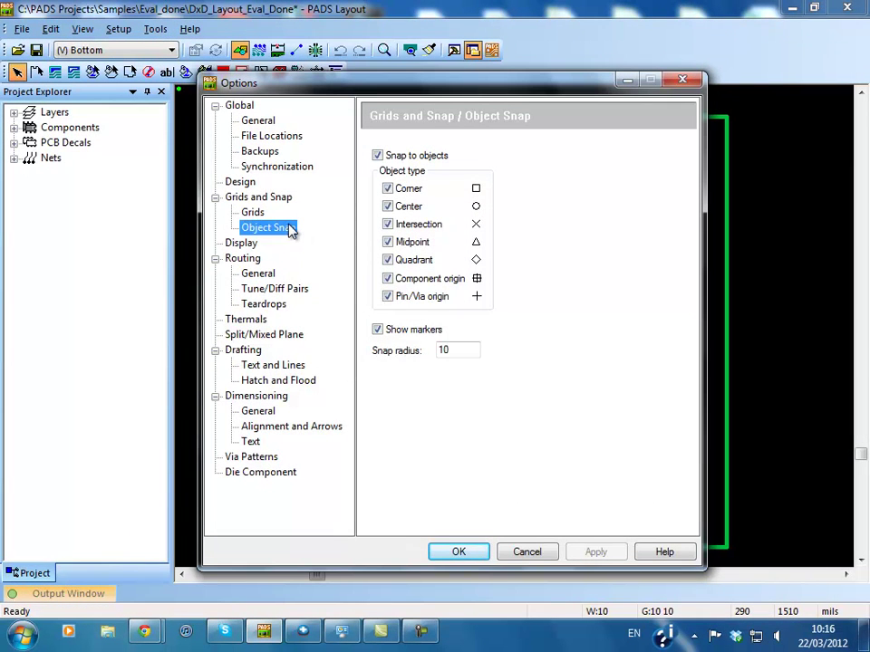
{"action": "left_click", "coordinate": [379, 157]}
{"action": "left_click", "coordinate": [379, 156]}
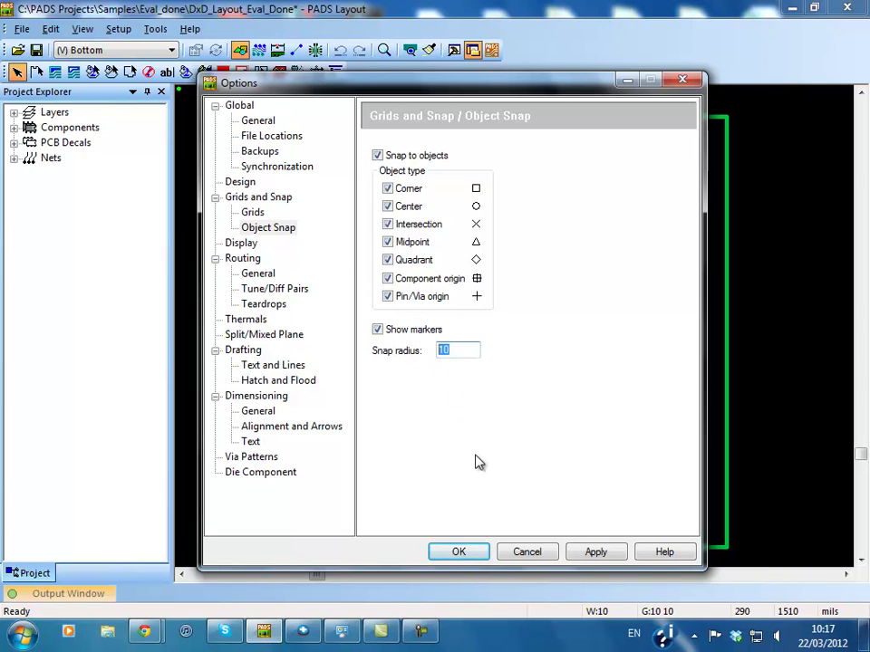
{"action": "left_click", "coordinate": [459, 552]}
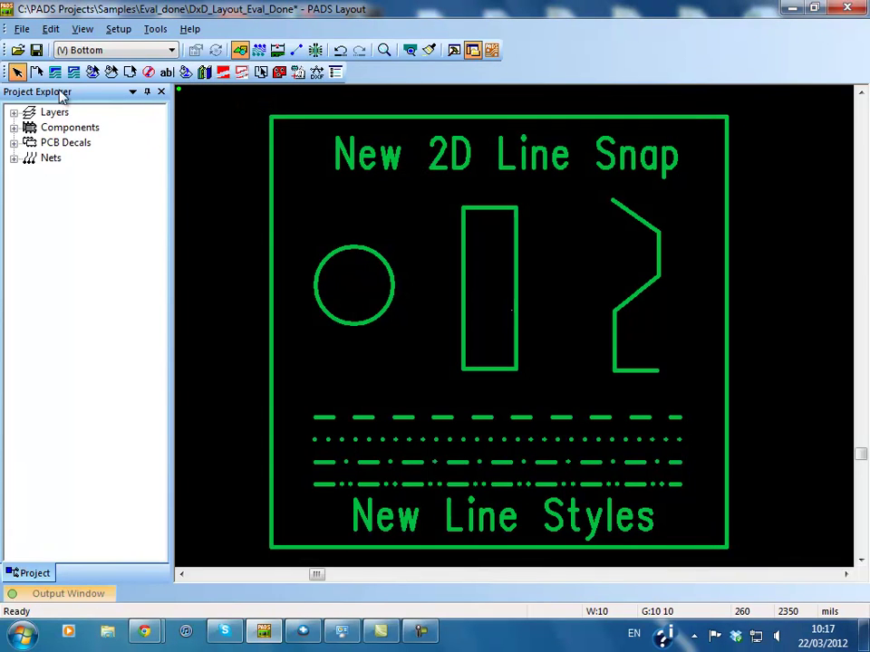
Draw a snapped 2D line diamond through the circle's centre, right, top, left and bottom points
{"action": "left_click", "coordinate": [37, 71]}
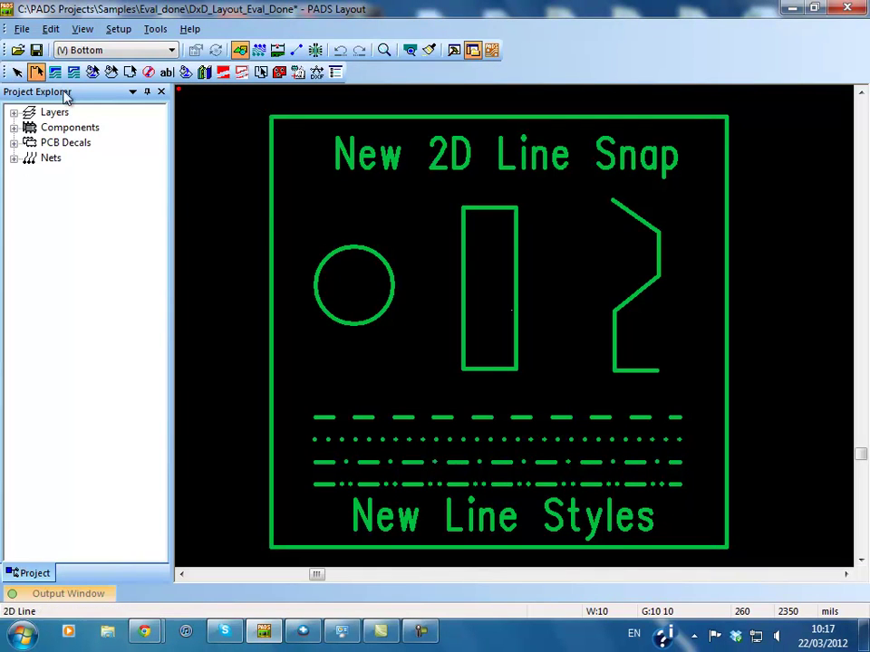
{"action": "left_click", "coordinate": [355, 286]}
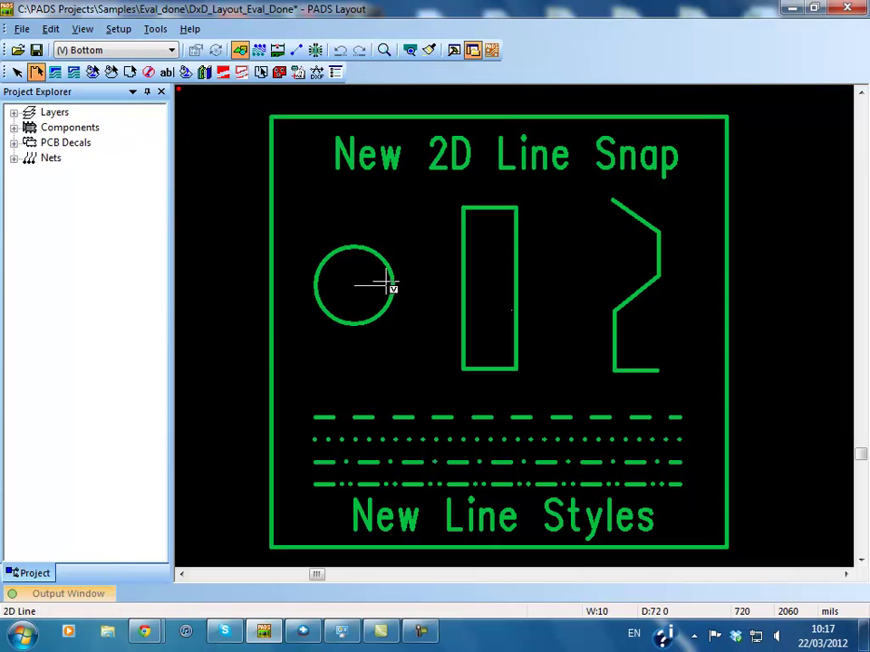
{"action": "left_click", "coordinate": [394, 287]}
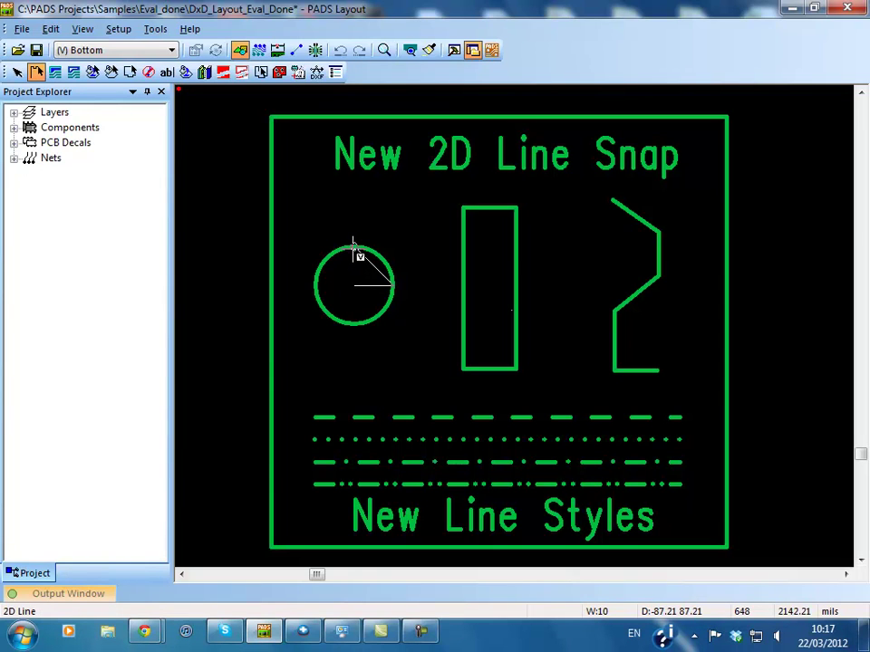
{"action": "left_click", "coordinate": [355, 247]}
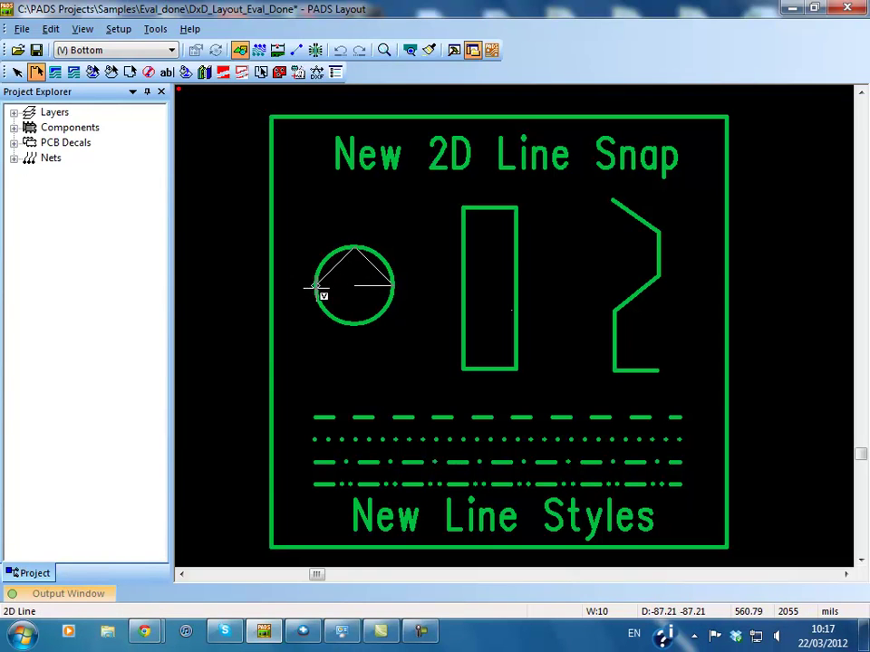
{"action": "left_click", "coordinate": [315, 286]}
{"action": "left_click", "coordinate": [354, 324]}
{"action": "right_click", "coordinate": [394, 287]}
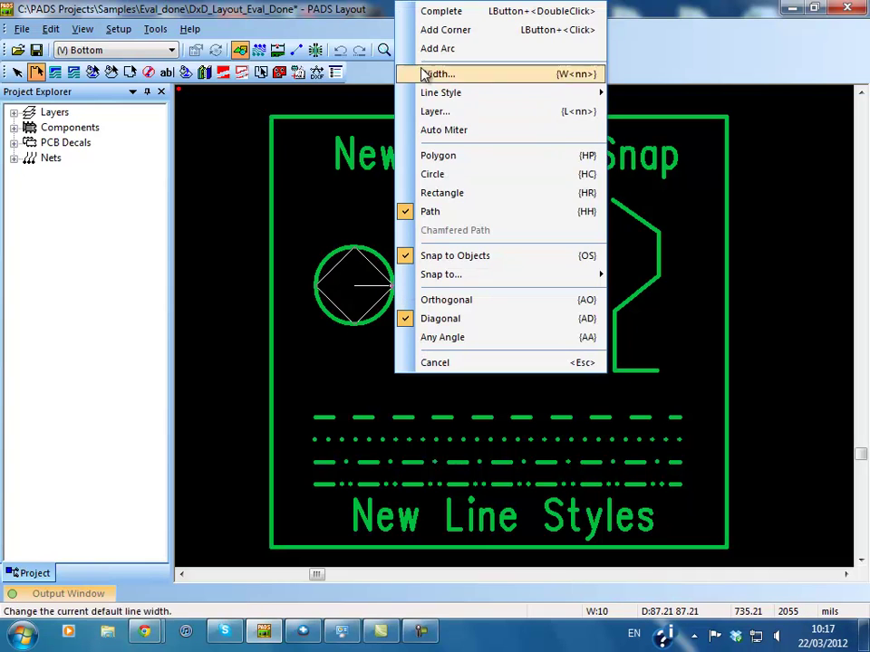
{"action": "left_click", "coordinate": [441, 11]}
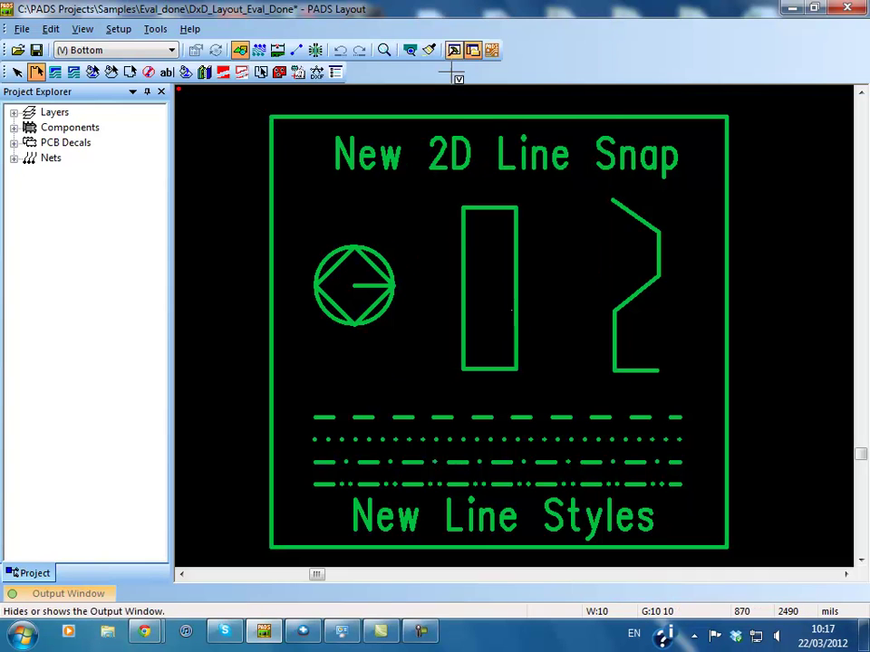
With Any Angle enabled, draw a criss-cross line through the rectangle's corners and edge midpoints
{"action": "right_click", "coordinate": [435, 281]}
{"action": "left_click", "coordinate": [448, 336]}
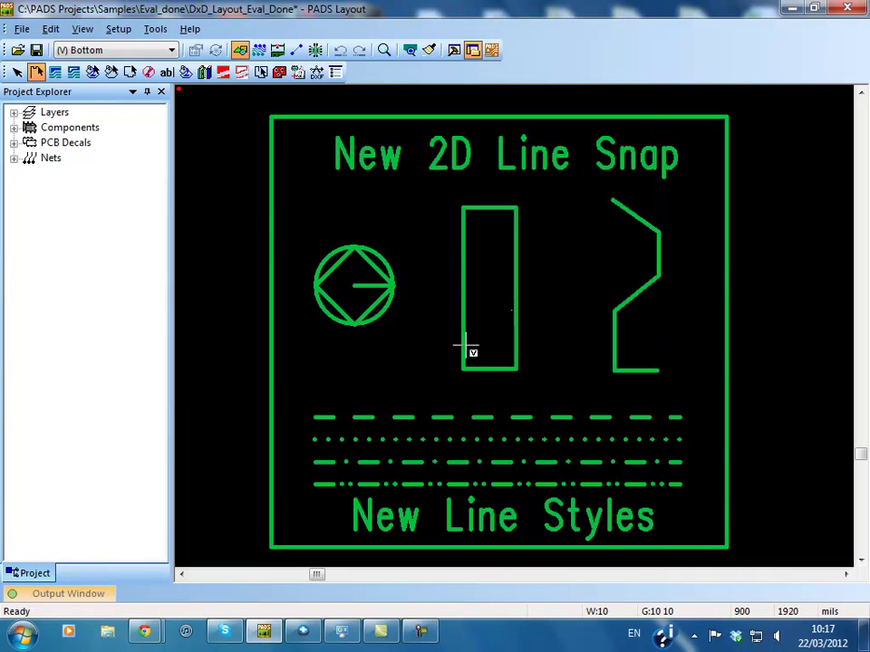
{"action": "left_click", "coordinate": [463, 368]}
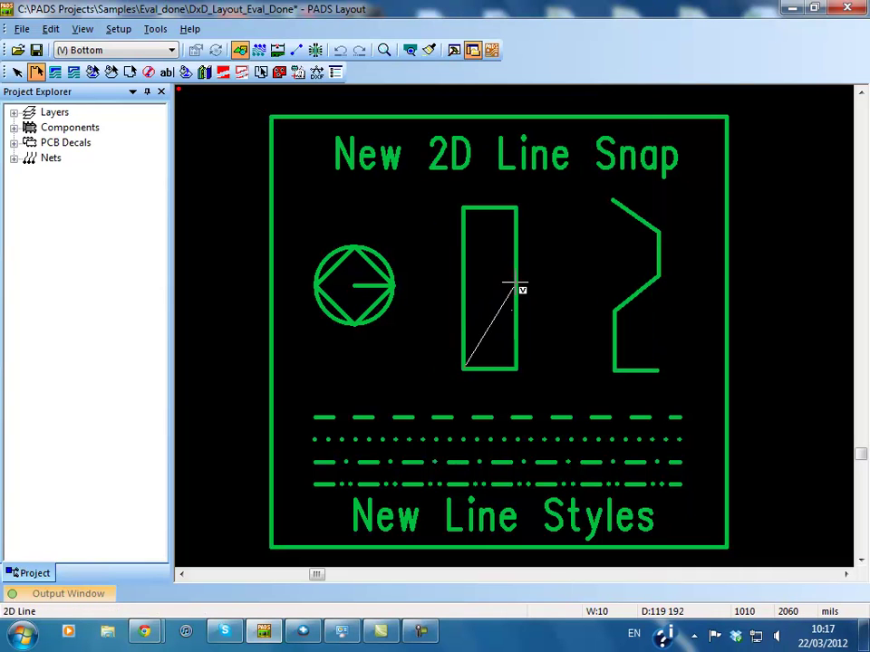
{"action": "left_click", "coordinate": [516, 288]}
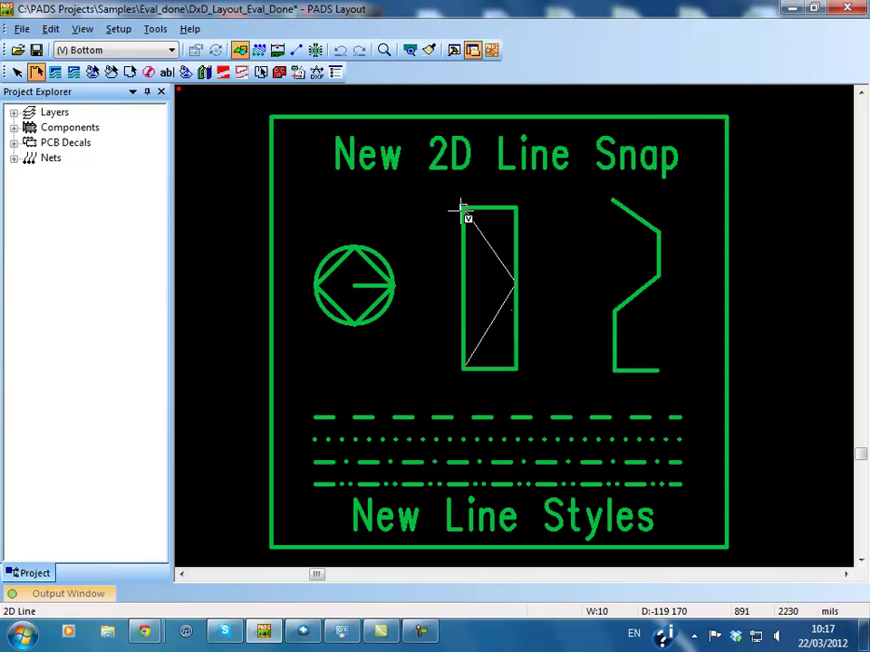
{"action": "left_click", "coordinate": [462, 208]}
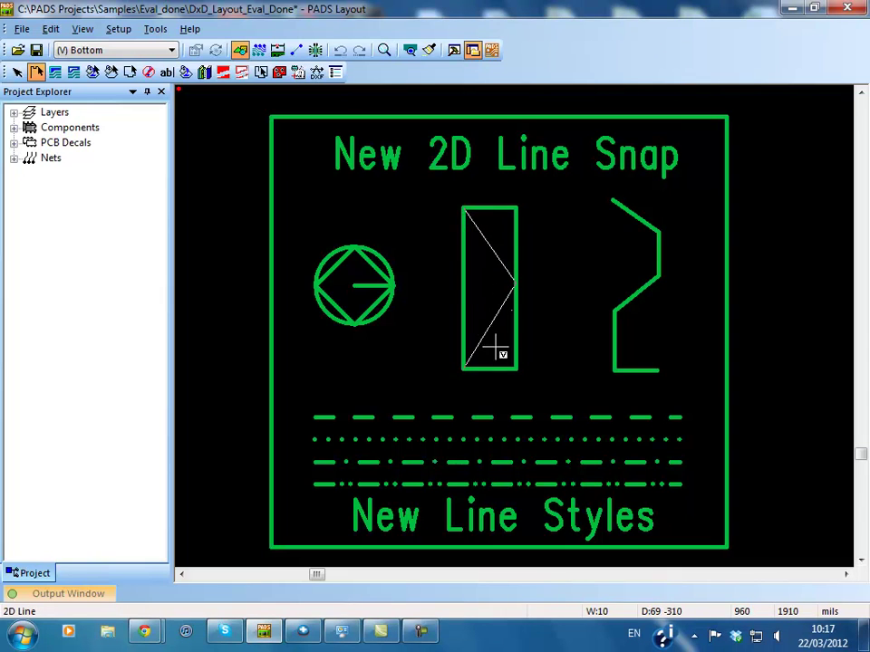
{"action": "left_click", "coordinate": [517, 368]}
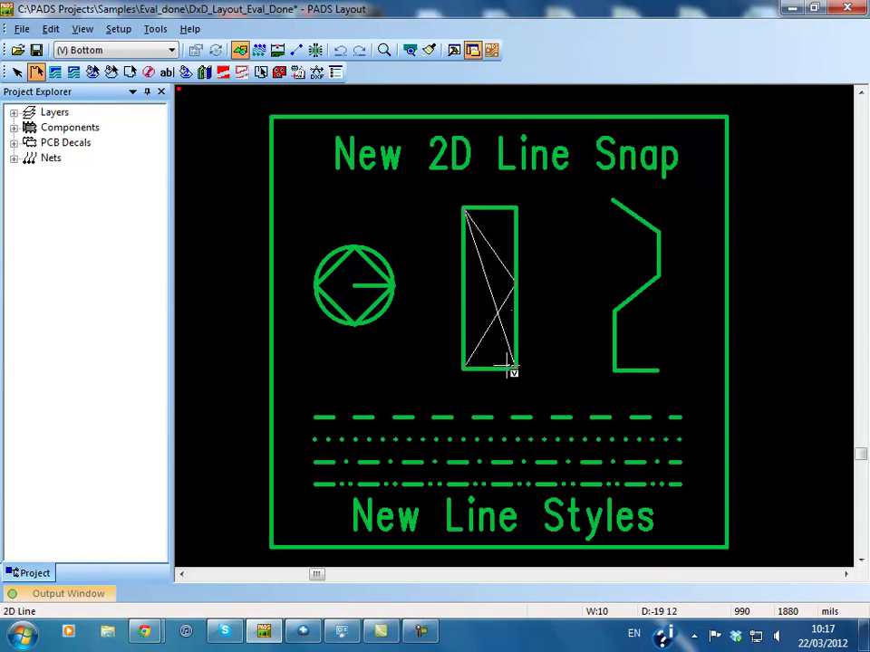
{"action": "left_click", "coordinate": [464, 289]}
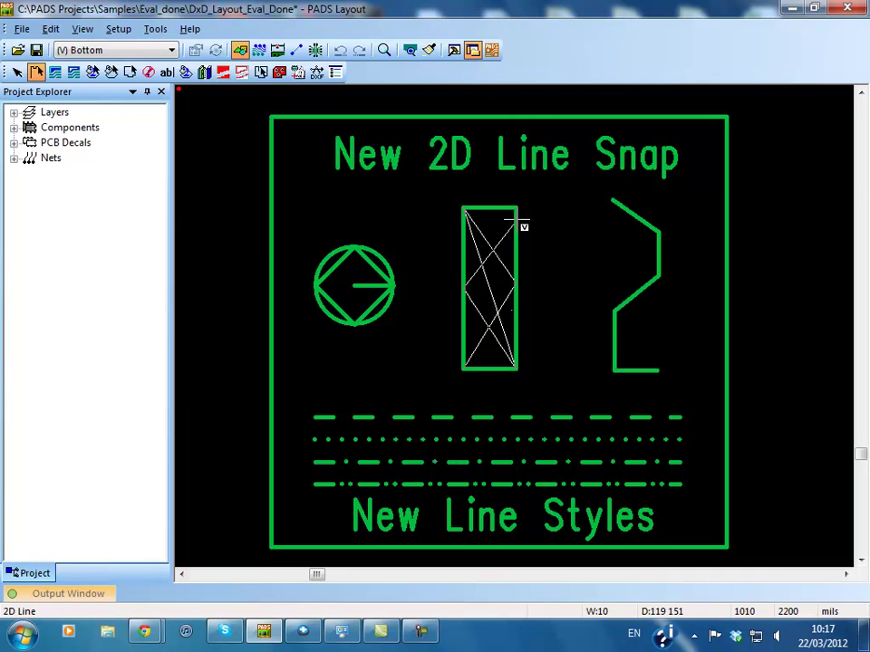
{"action": "right_click", "coordinate": [516, 210]}
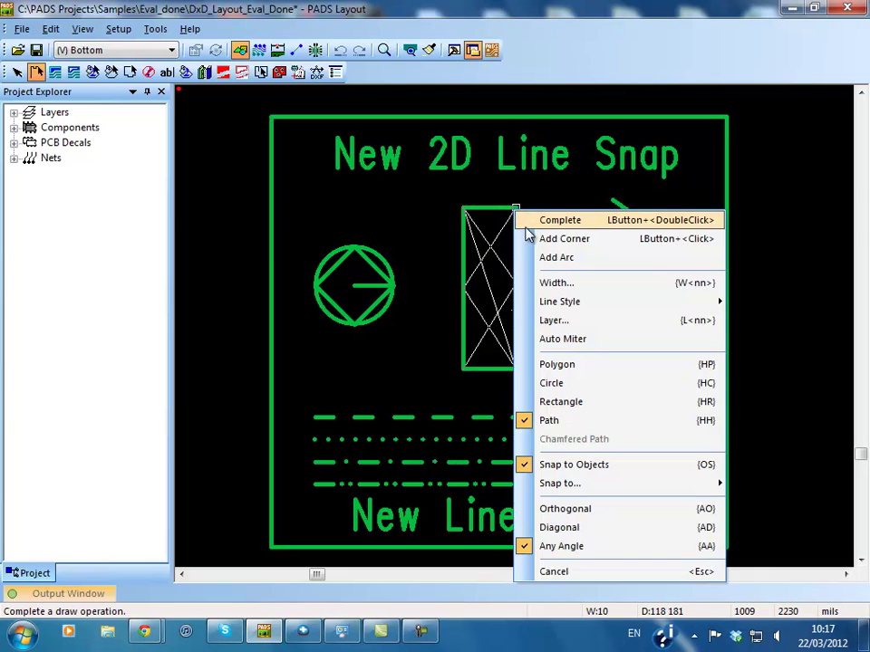
{"action": "left_click", "coordinate": [532, 221]}
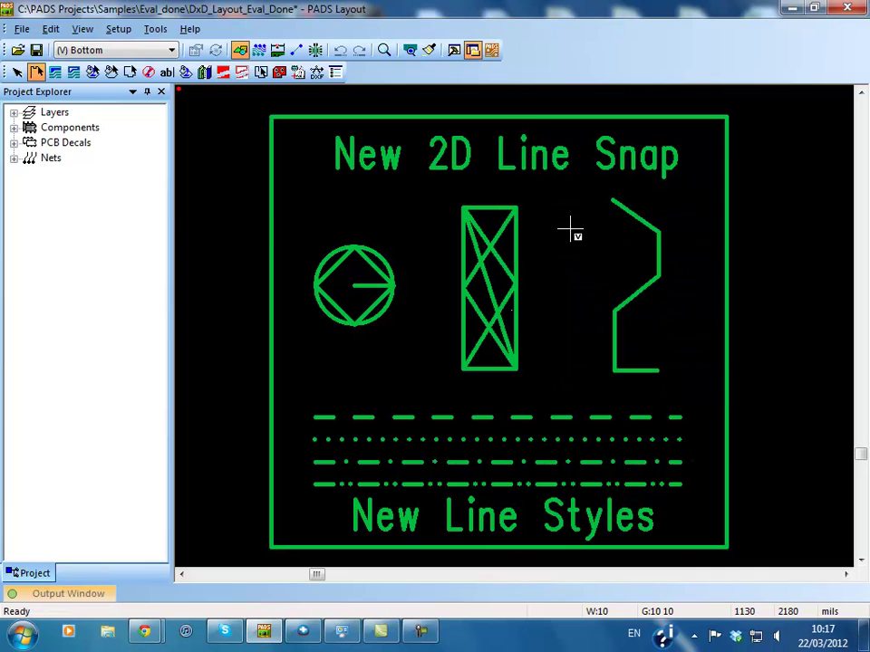
Extend the right-hand path shape with a new snapped 2D line
{"action": "right_click", "coordinate": [585, 319]}
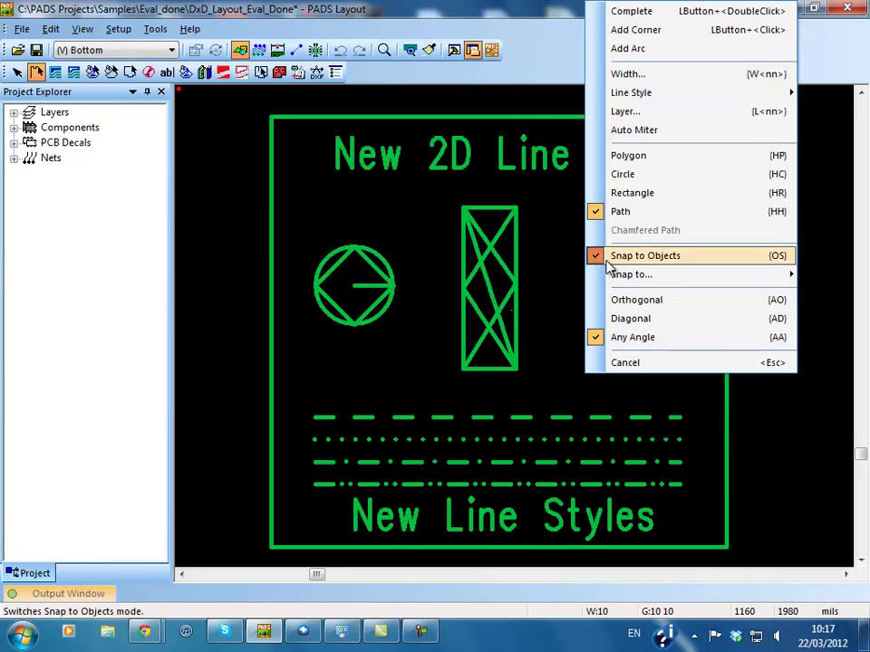
{"action": "left_click", "coordinate": [619, 212]}
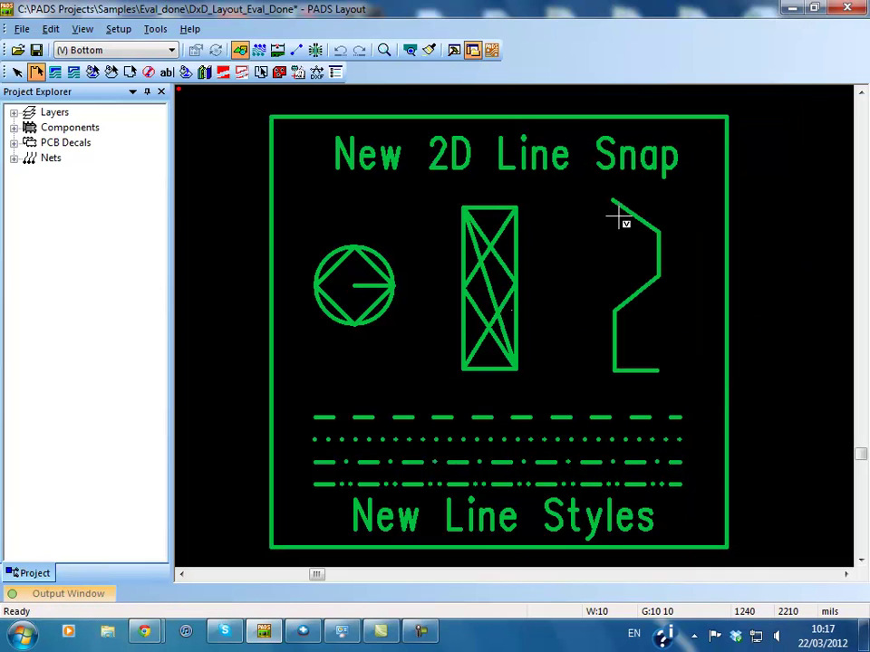
{"action": "left_click", "coordinate": [652, 361]}
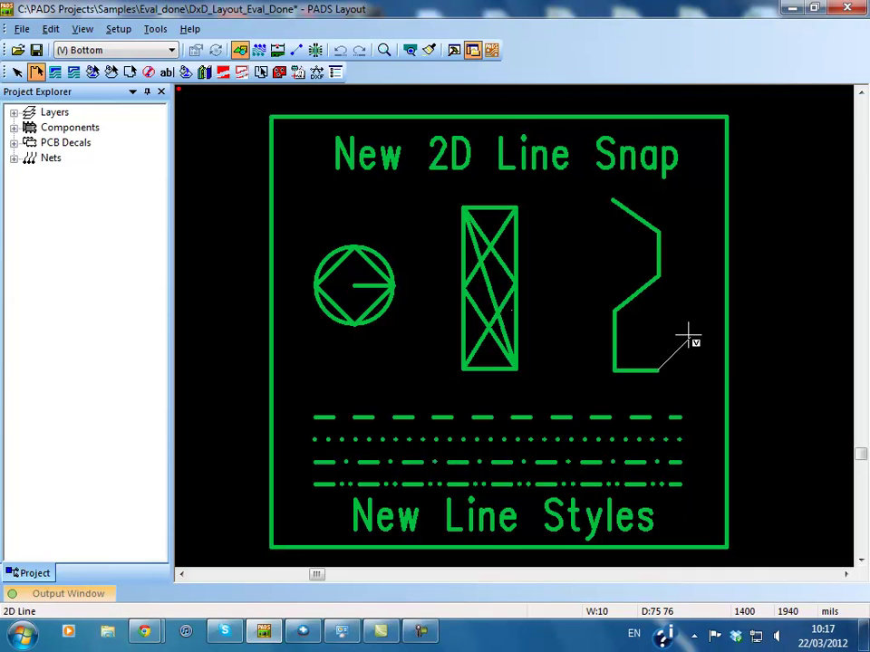
{"action": "right_click", "coordinate": [693, 237]}
{"action": "left_click", "coordinate": [691, 246]}
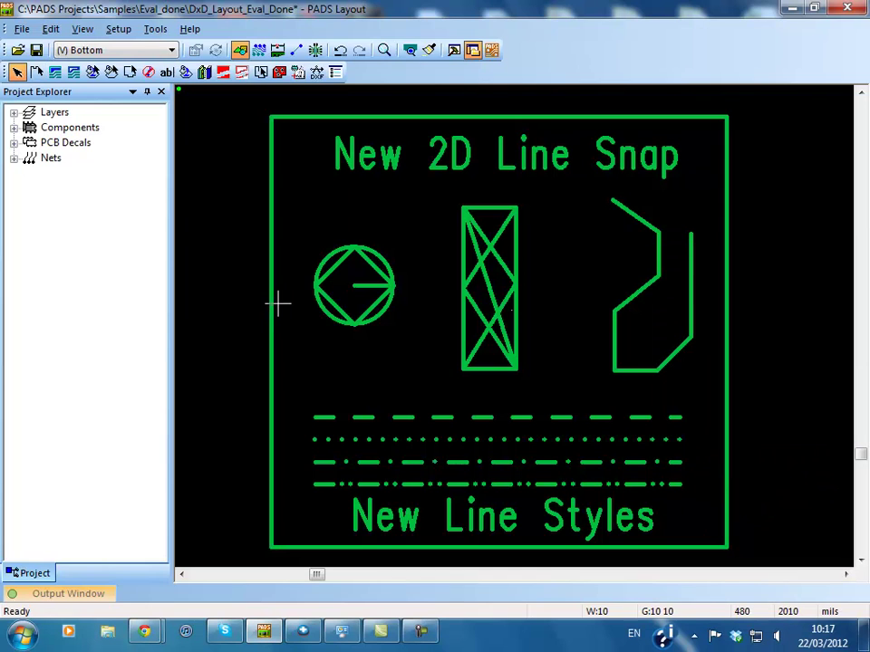
Set the 2D line near the circle to the Dash double-dot style in Drafting Properties
{"action": "right_click", "coordinate": [317, 218]}
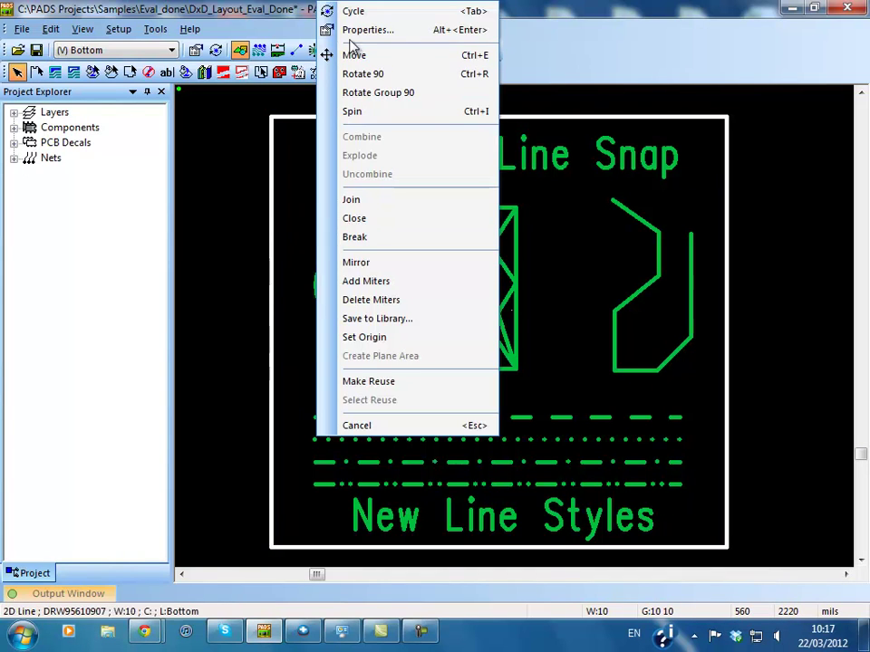
{"action": "left_click", "coordinate": [353, 30]}
{"action": "left_click", "coordinate": [363, 200]}
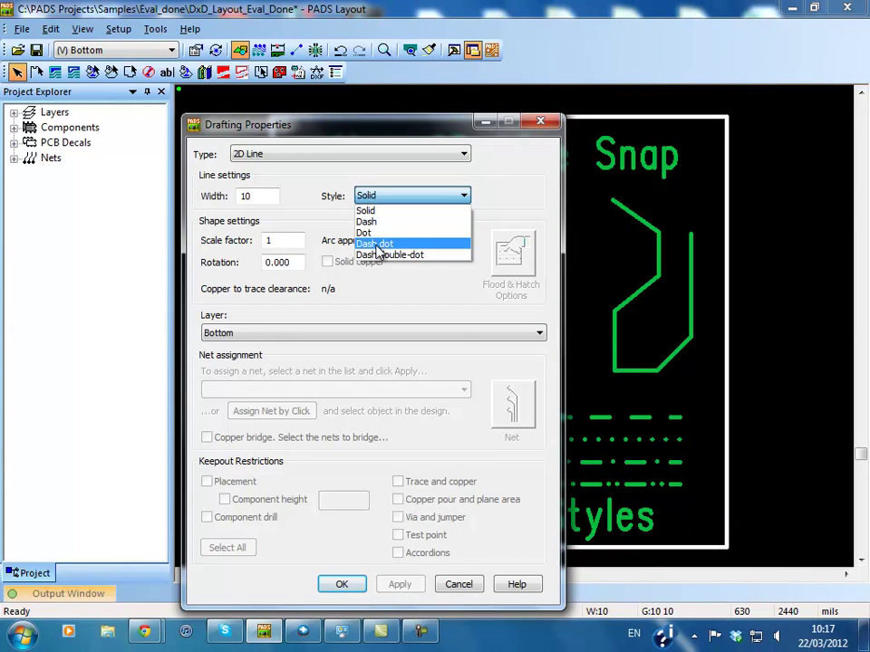
{"action": "left_click", "coordinate": [380, 255]}
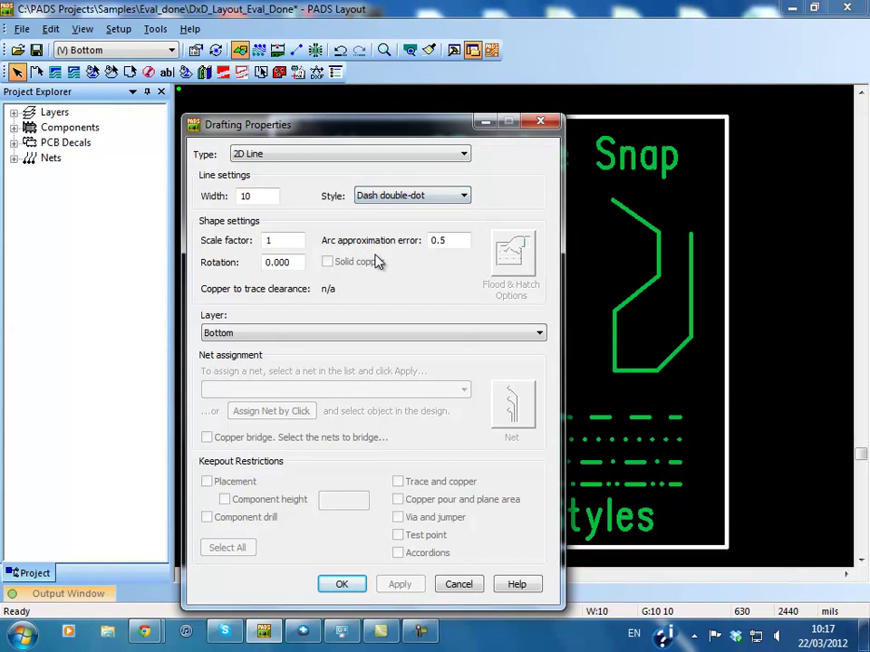
{"action": "left_click", "coordinate": [342, 584]}
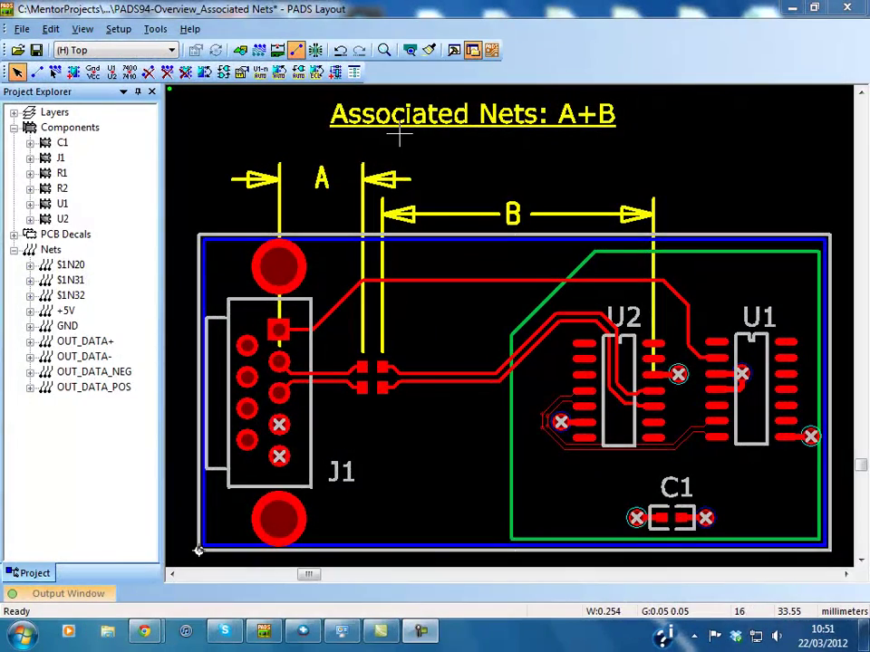
Associate nets OUT_DATA- and OUT_DATA_NEG
{"action": "left_click", "coordinate": [368, 362]}
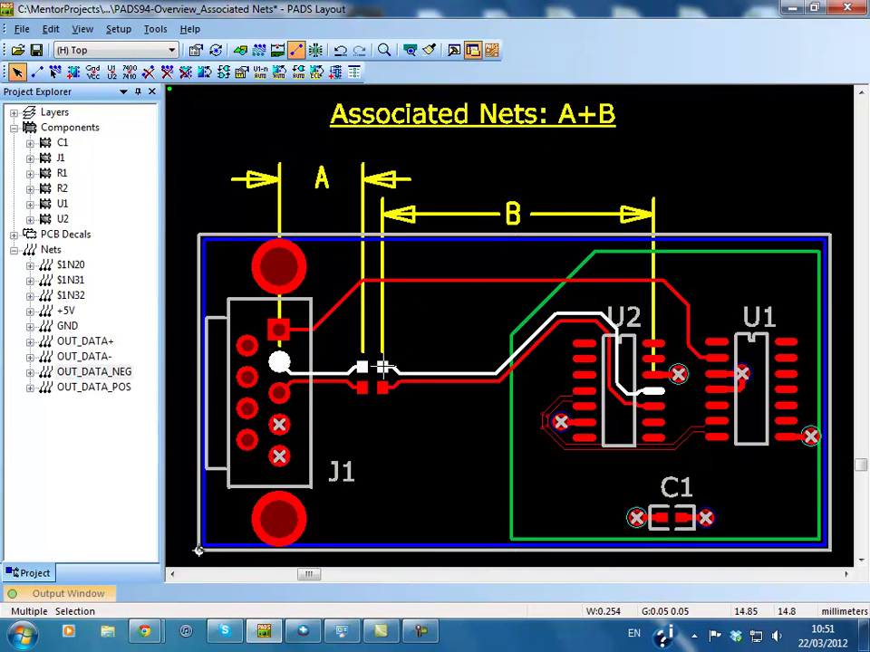
{"action": "right_click", "coordinate": [384, 372]}
{"action": "left_click", "coordinate": [426, 250]}
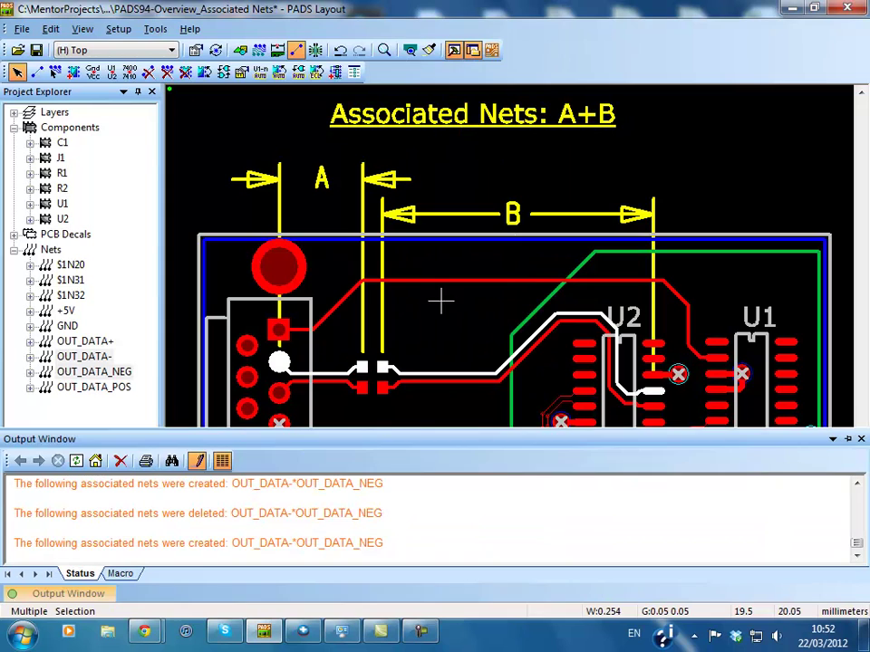
Give the associated net pair a HiSpeed length rule of minimum 30 and maximum 35
{"action": "right_click", "coordinate": [437, 324]}
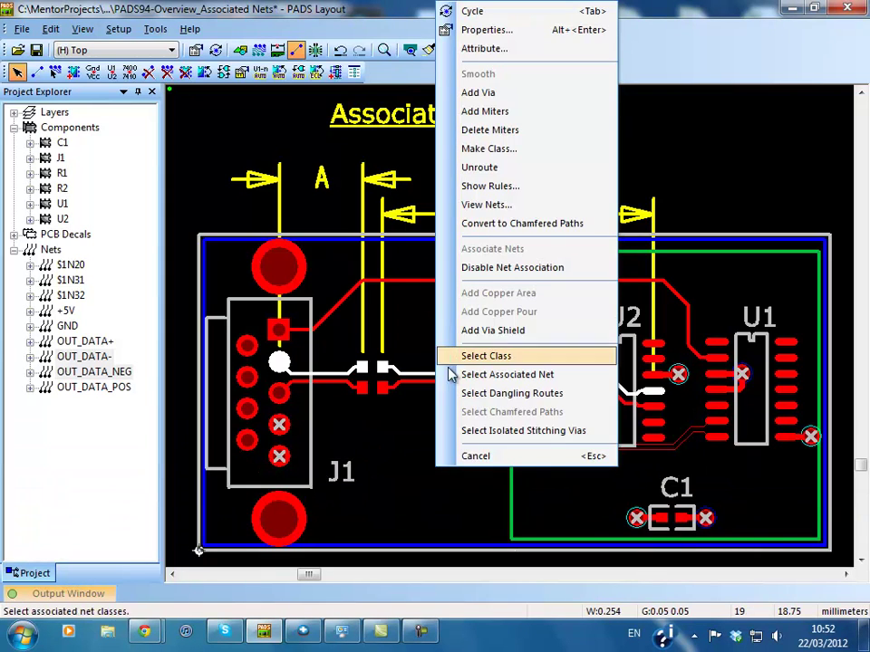
{"action": "left_click", "coordinate": [467, 382]}
{"action": "right_click", "coordinate": [458, 336]}
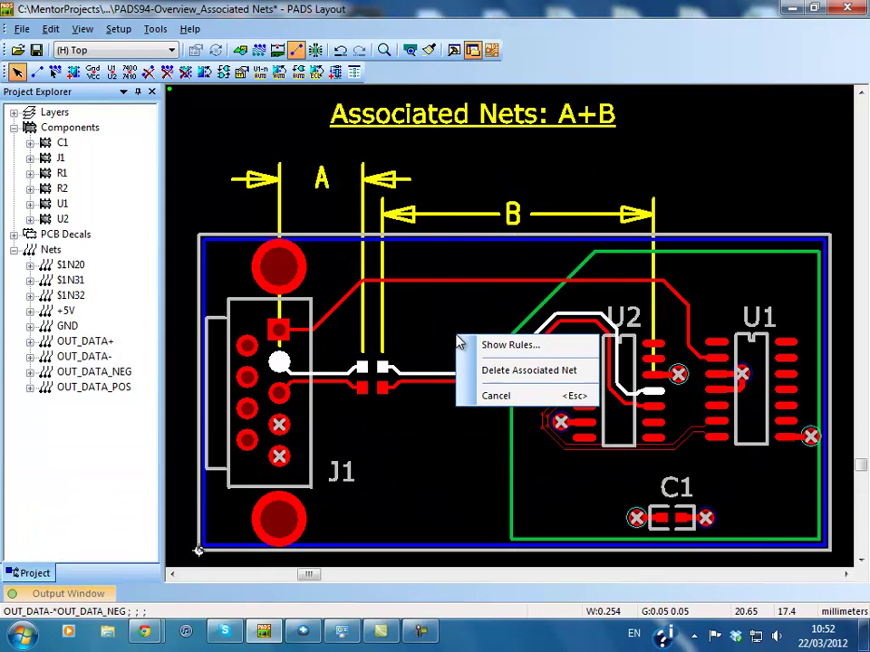
{"action": "left_click", "coordinate": [507, 346]}
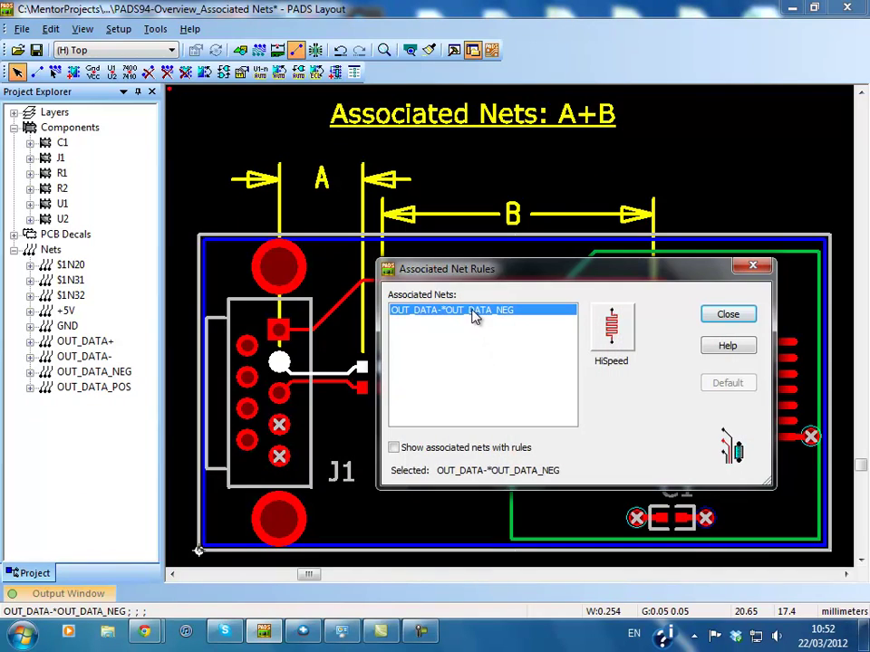
{"action": "left_click", "coordinate": [613, 335]}
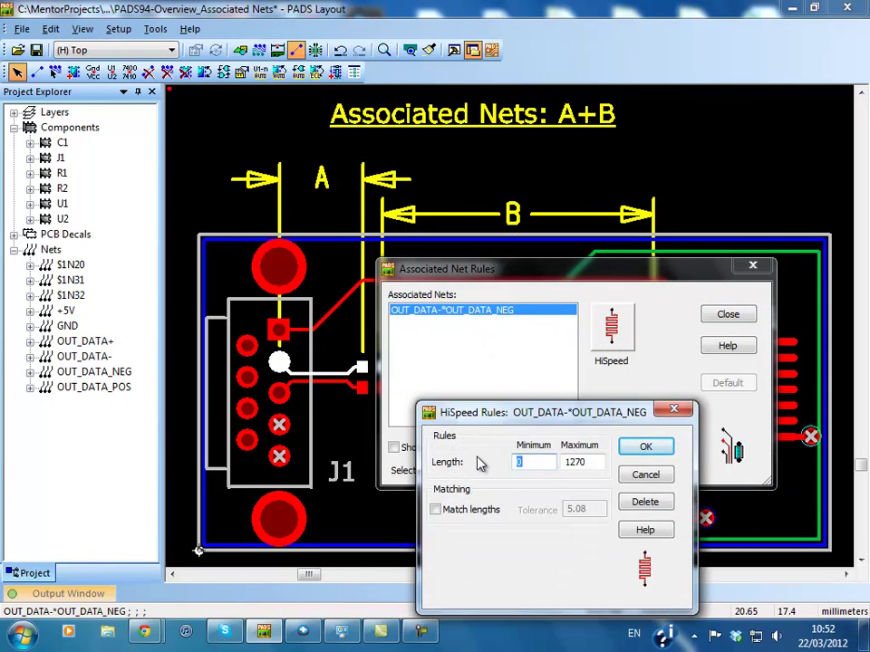
{"action": "type", "text": "30"}
{"action": "key", "text": "Tab"}
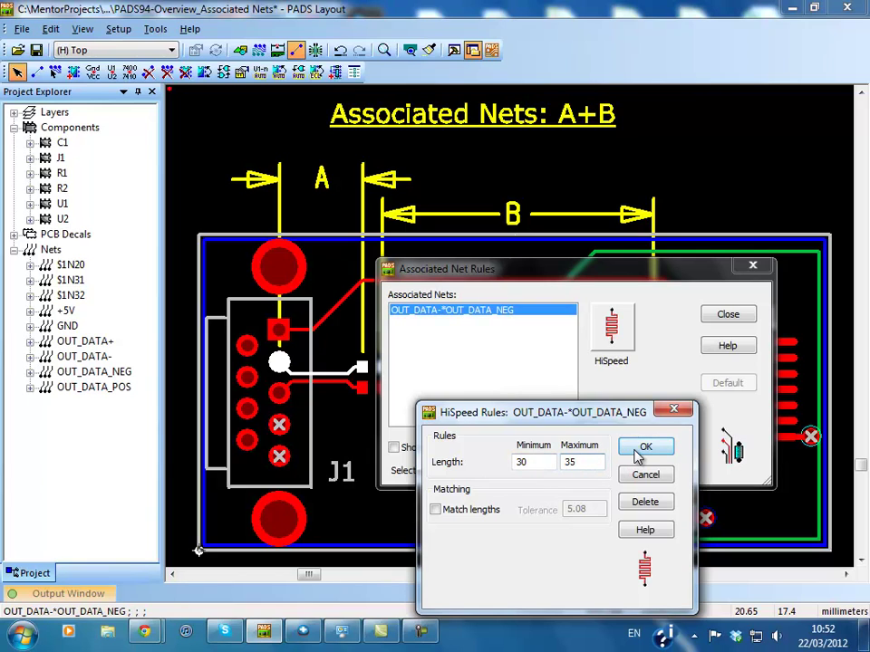
{"action": "left_click", "coordinate": [634, 450]}
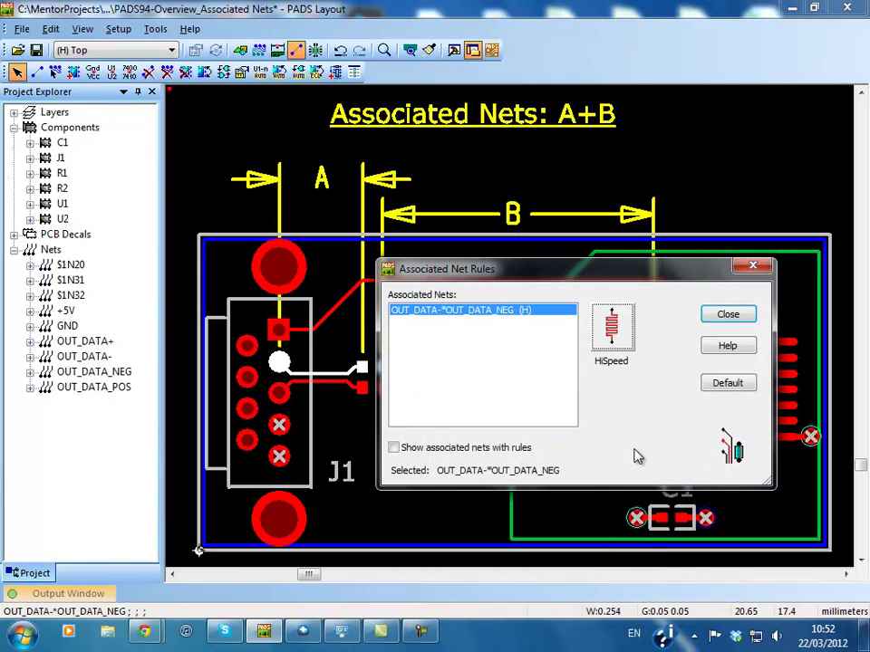
{"action": "left_click", "coordinate": [724, 319]}
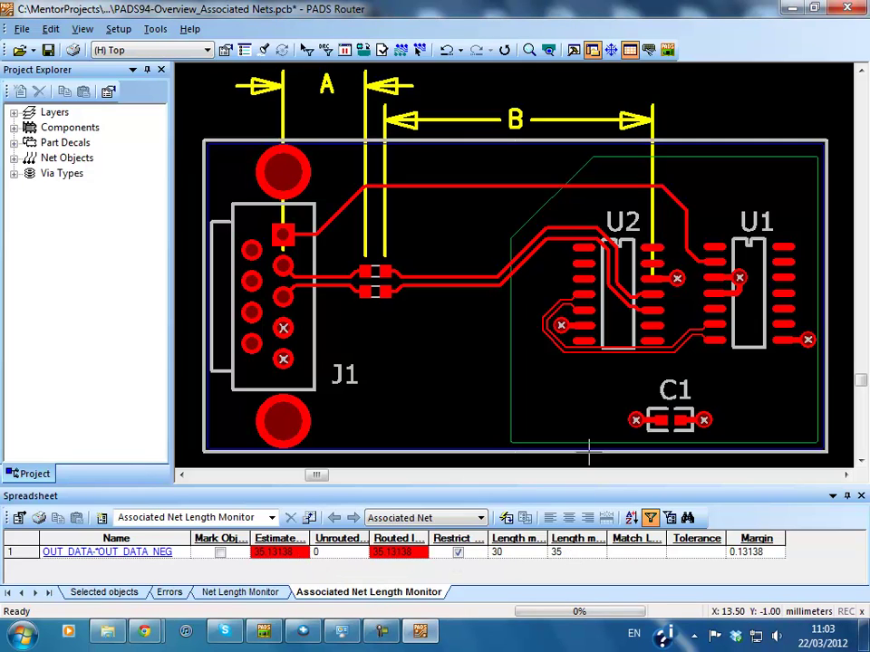
Stretch the OUT_DATA- segment near U2 upward so the associated length reaches 34.92428
{"action": "left_click", "coordinate": [571, 227]}
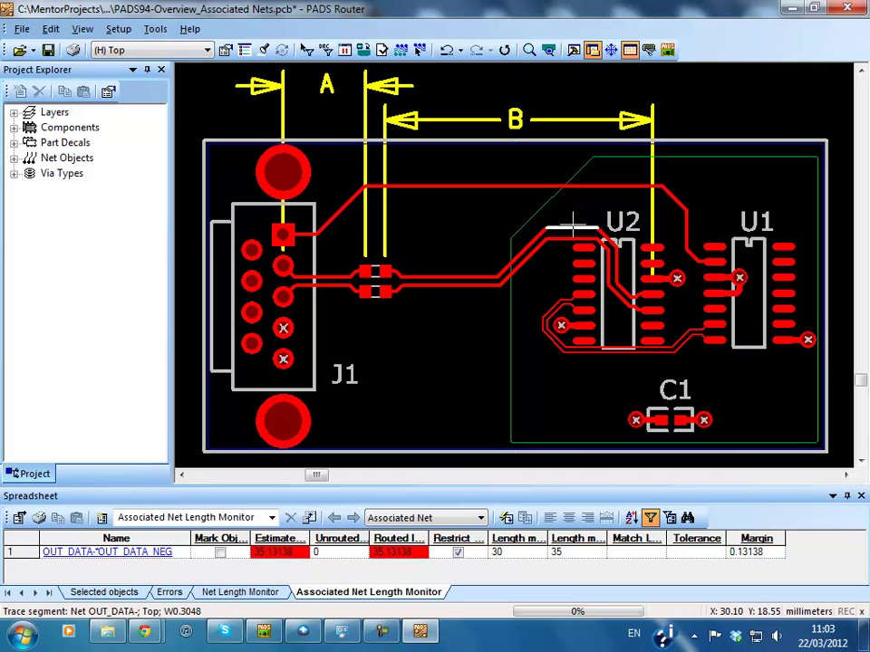
{"action": "right_click", "coordinate": [572, 227]}
{"action": "left_click", "coordinate": [608, 74]}
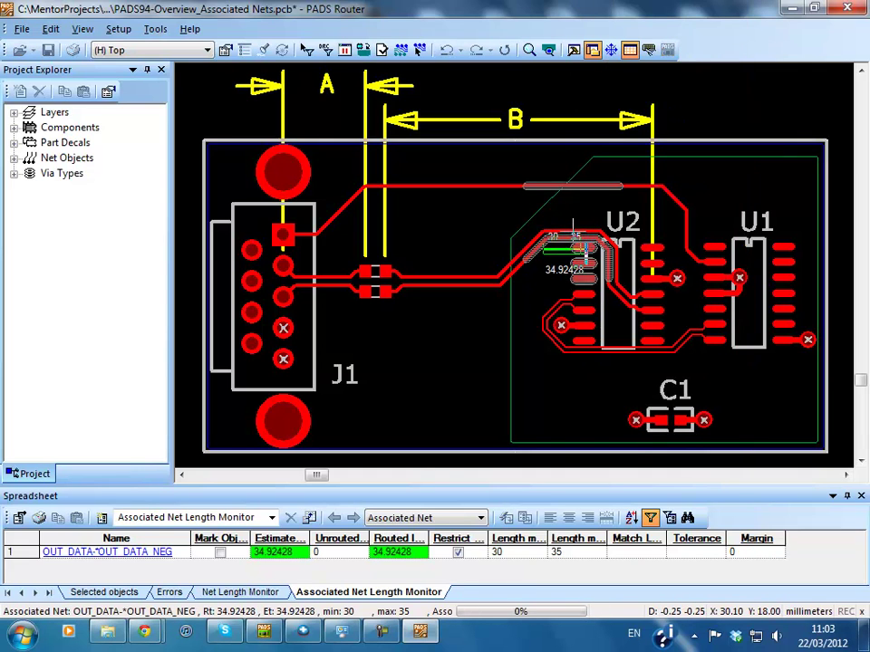
{"action": "left_click", "coordinate": [573, 232]}
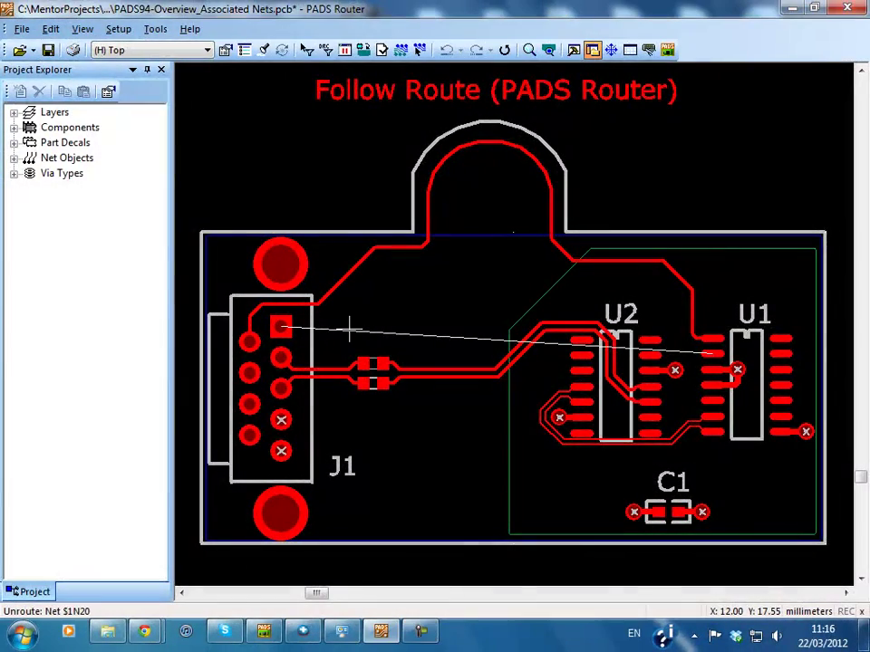
Route net $1N20 from J1 to U1 following the arched board outline
{"action": "left_click", "coordinate": [347, 325]}
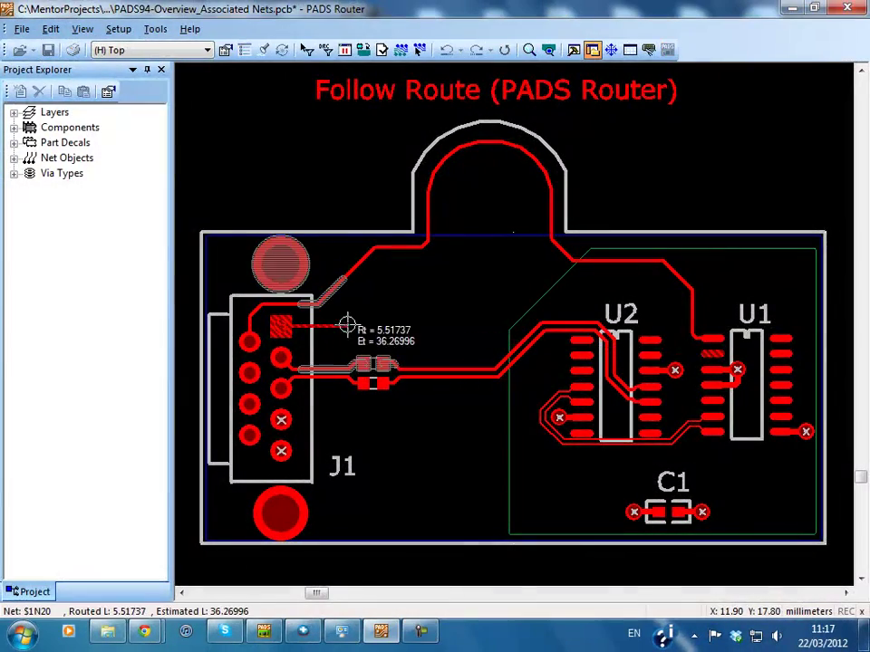
{"action": "right_click", "coordinate": [370, 272]}
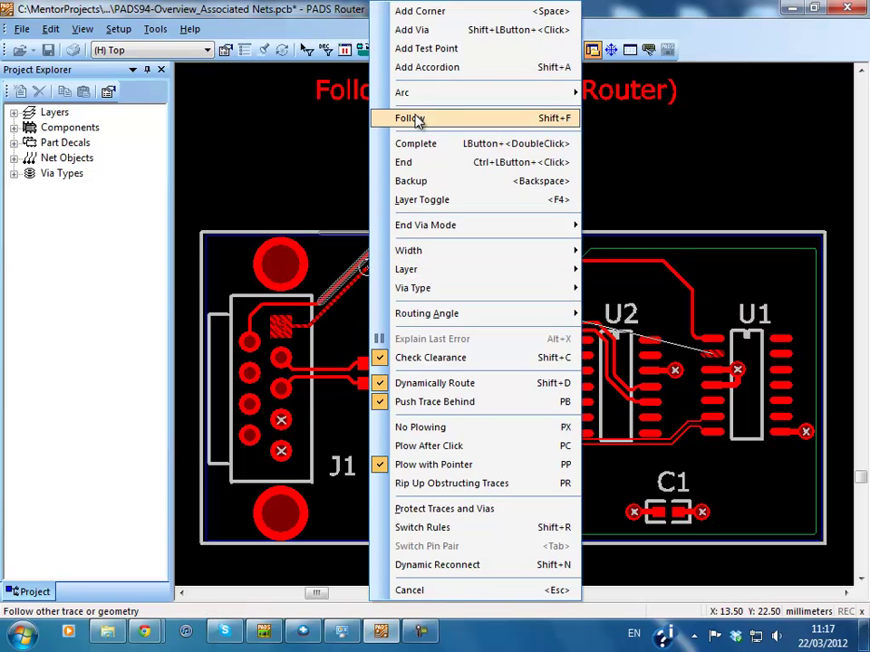
{"action": "left_click", "coordinate": [416, 119]}
{"action": "left_click", "coordinate": [369, 243]}
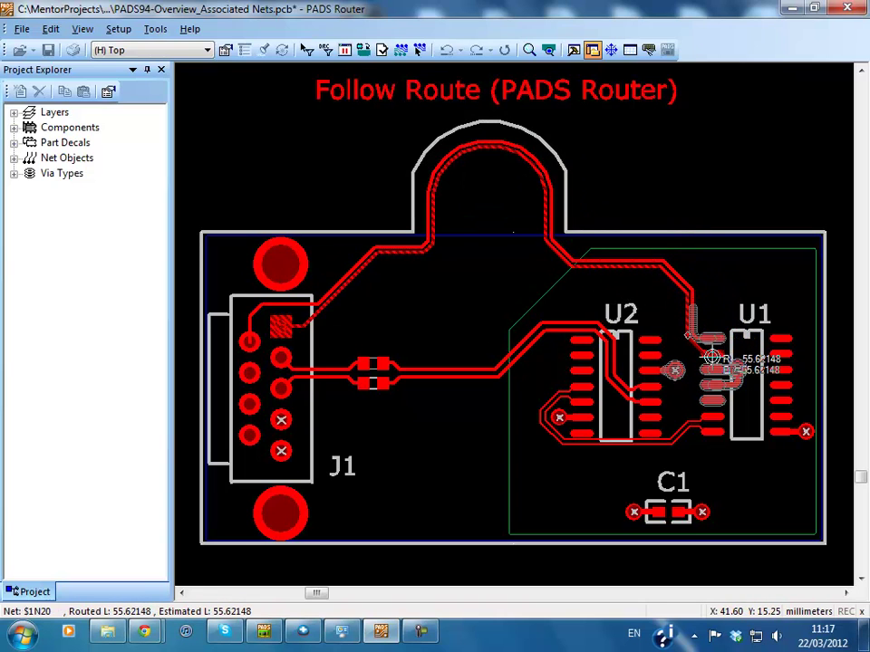
{"action": "left_click", "coordinate": [712, 358]}
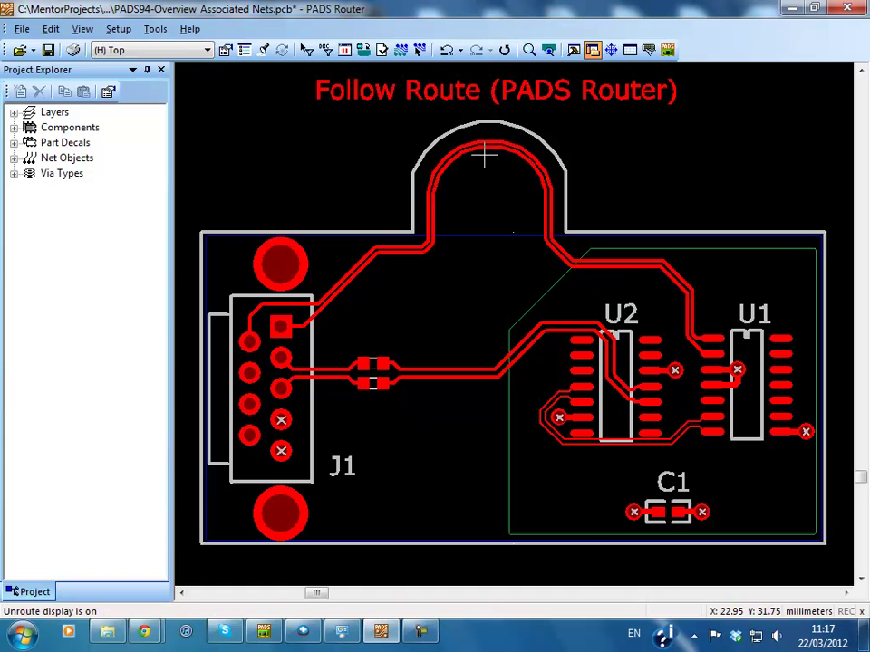
{"action": "scroll", "coordinate": [485, 154], "scroll_direction": "up", "scroll_amount": 3}
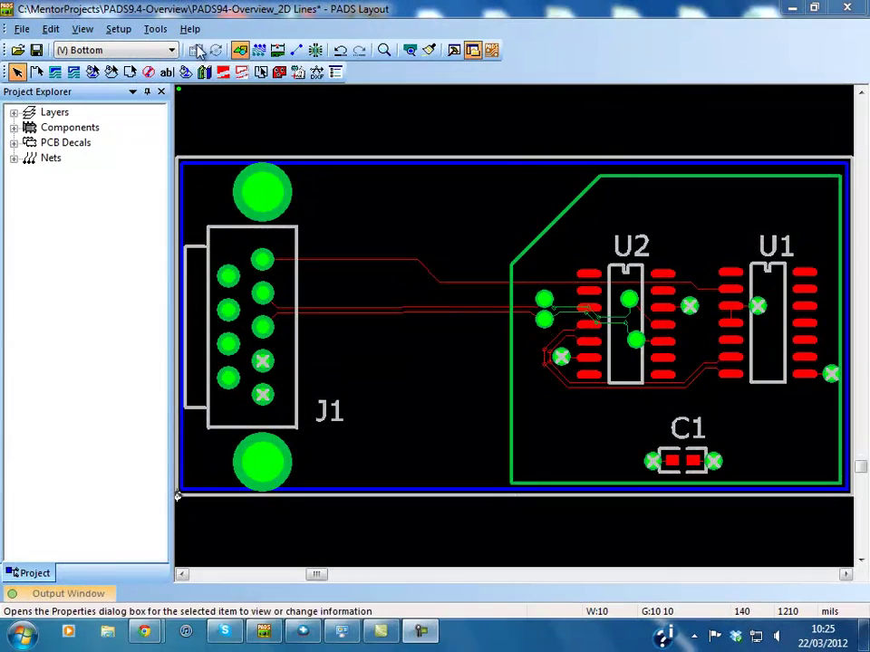
{"action": "left_click", "coordinate": [190, 29]}
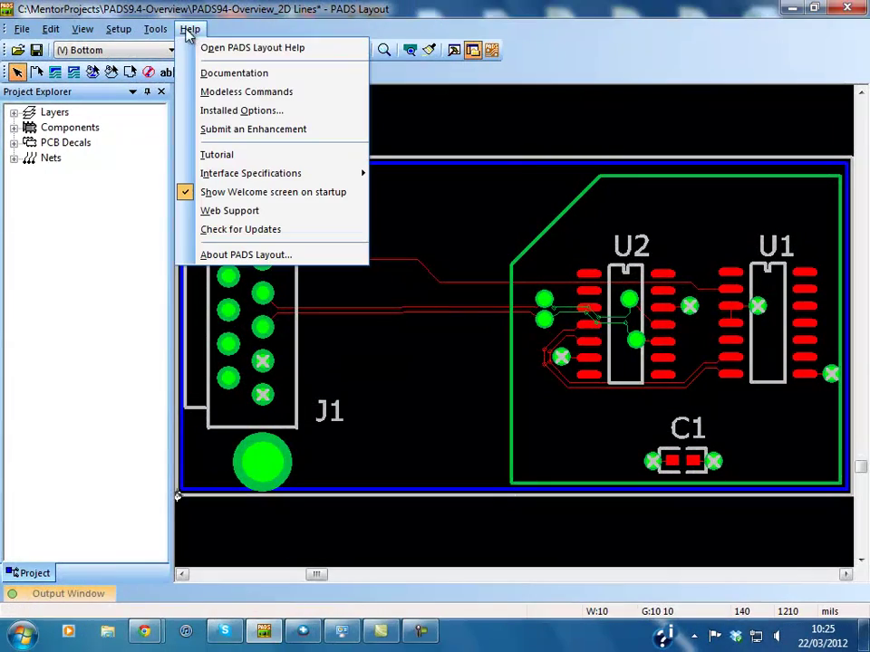
{"action": "left_click", "coordinate": [216, 111]}
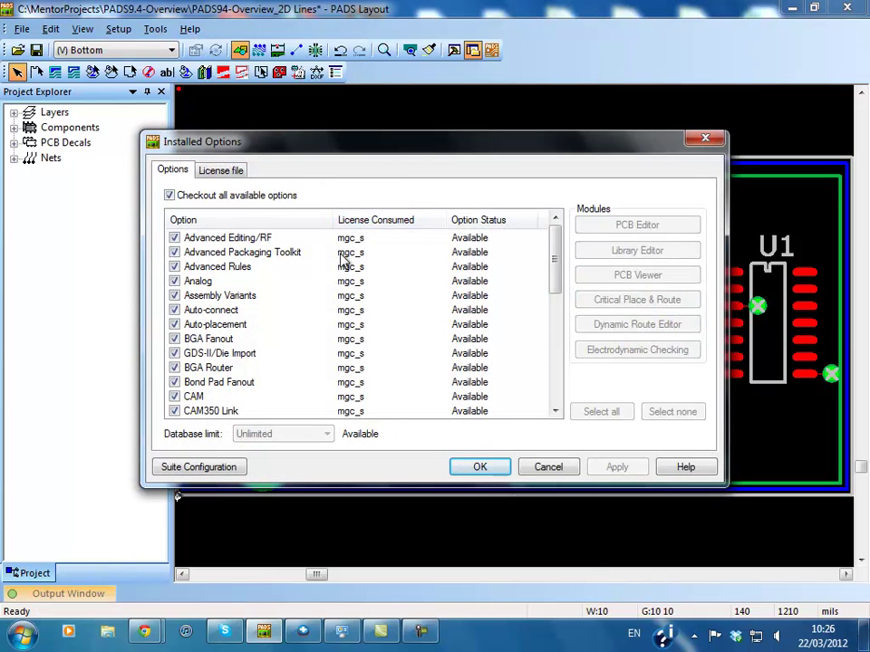
{"action": "left_click", "coordinate": [201, 467]}
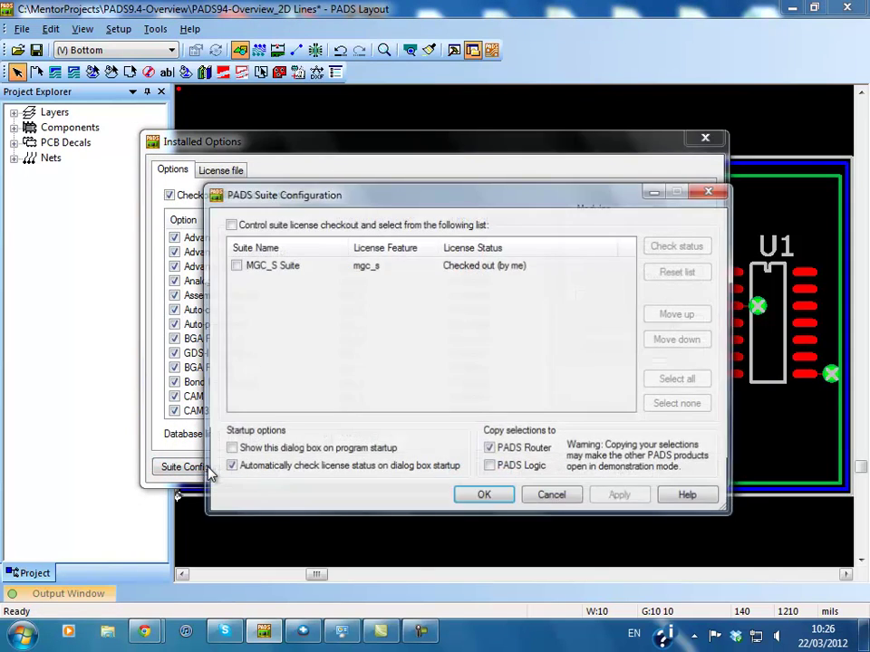
{"action": "left_click", "coordinate": [229, 225]}
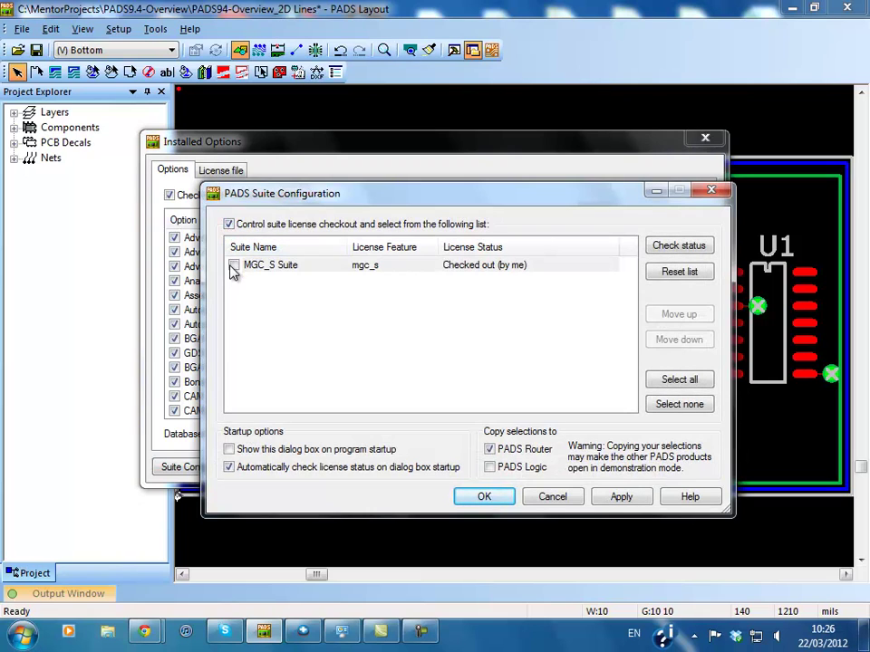
{"action": "left_click", "coordinate": [233, 266]}
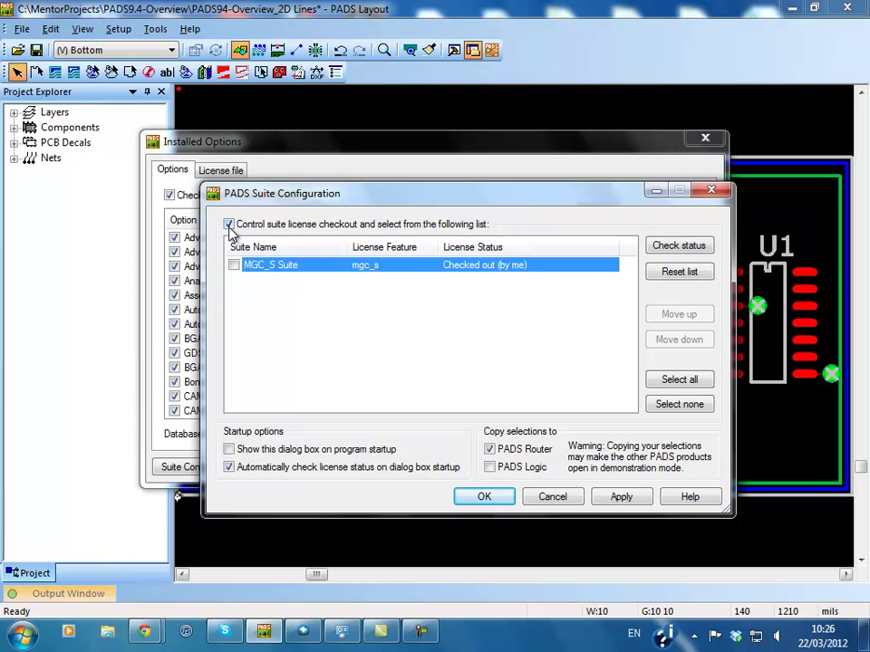
{"action": "left_click", "coordinate": [229, 226]}
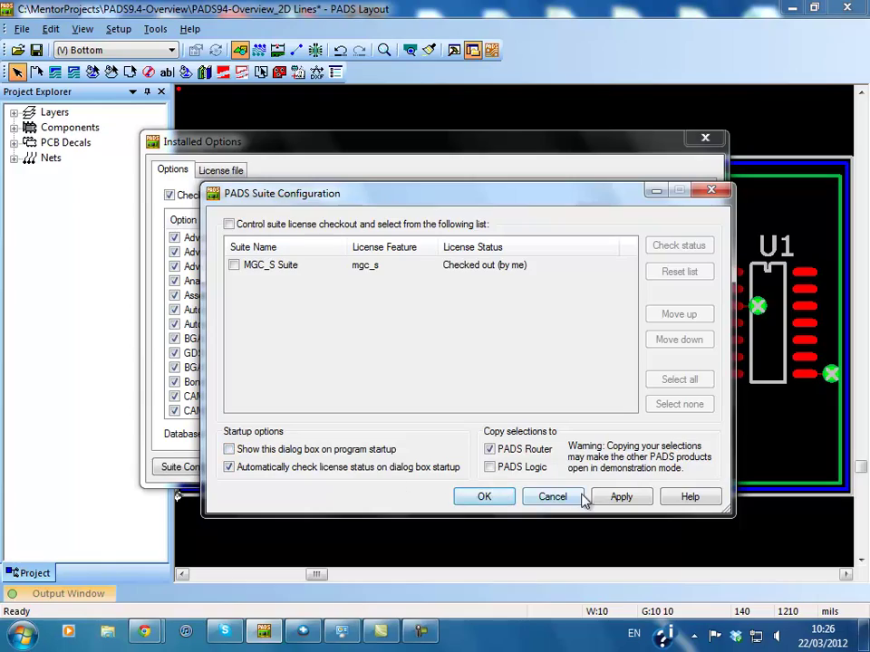
{"action": "left_click", "coordinate": [553, 497]}
{"action": "left_click", "coordinate": [567, 467]}
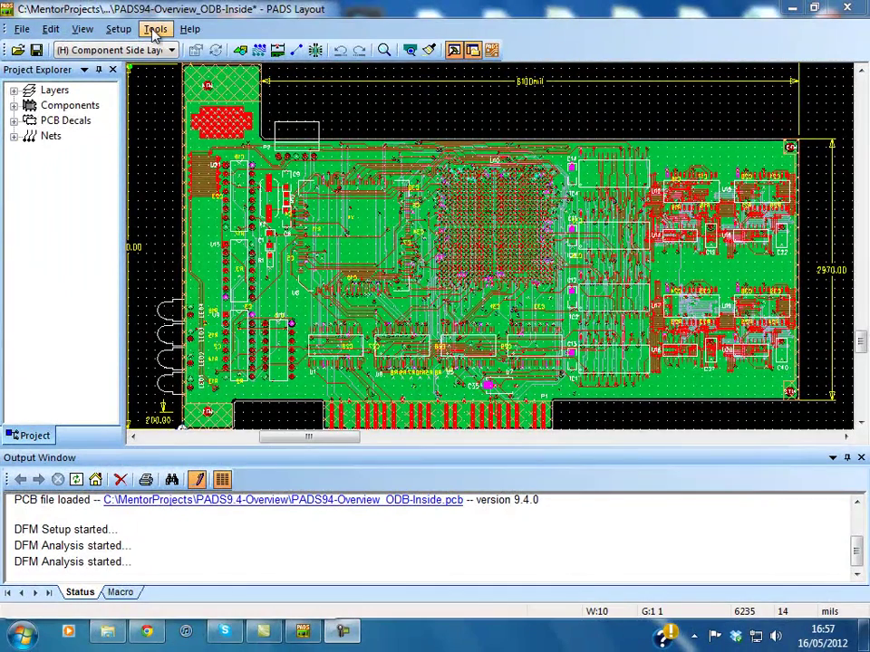
Run DFM Analysis on the board with the default DFMA constraints, yielding 3891 fabrication issues
{"action": "left_click", "coordinate": [155, 30]}
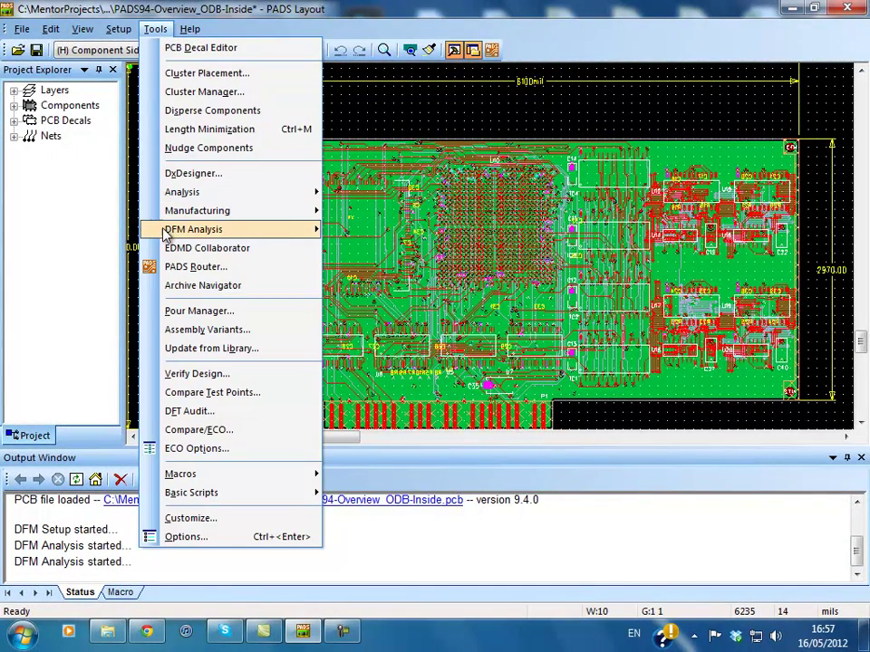
{"action": "mouse_move", "coordinate": [174, 238]}
{"action": "left_click", "coordinate": [343, 232]}
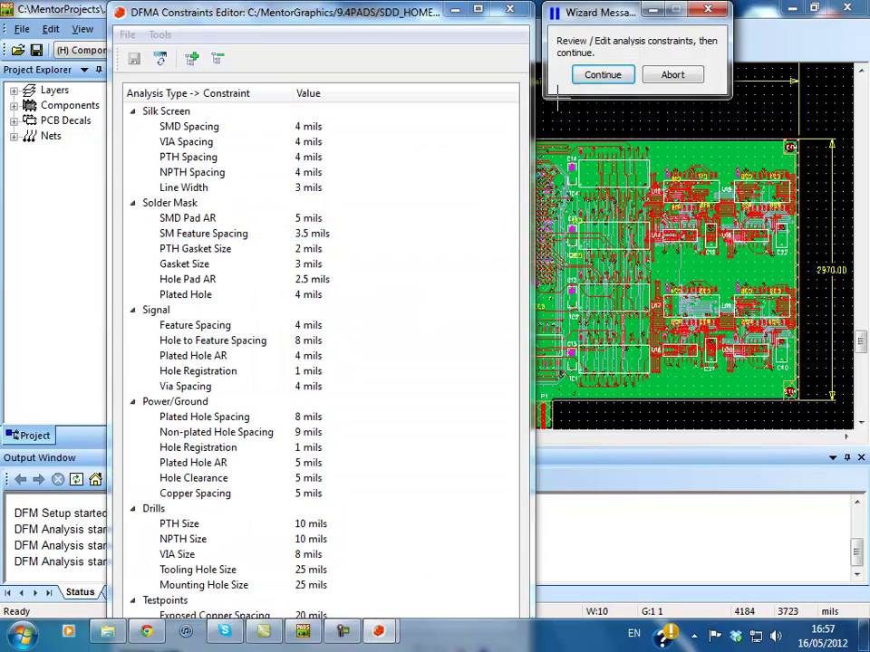
{"action": "left_click", "coordinate": [603, 74]}
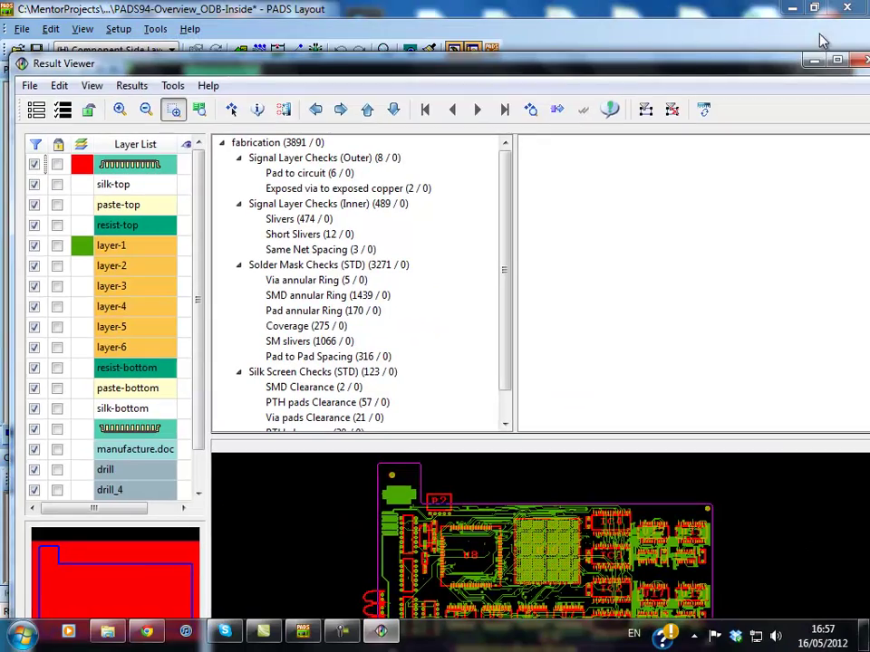
Maximize the Result Viewer and step through all six Pad to circuit violations
{"action": "left_click", "coordinate": [838, 65]}
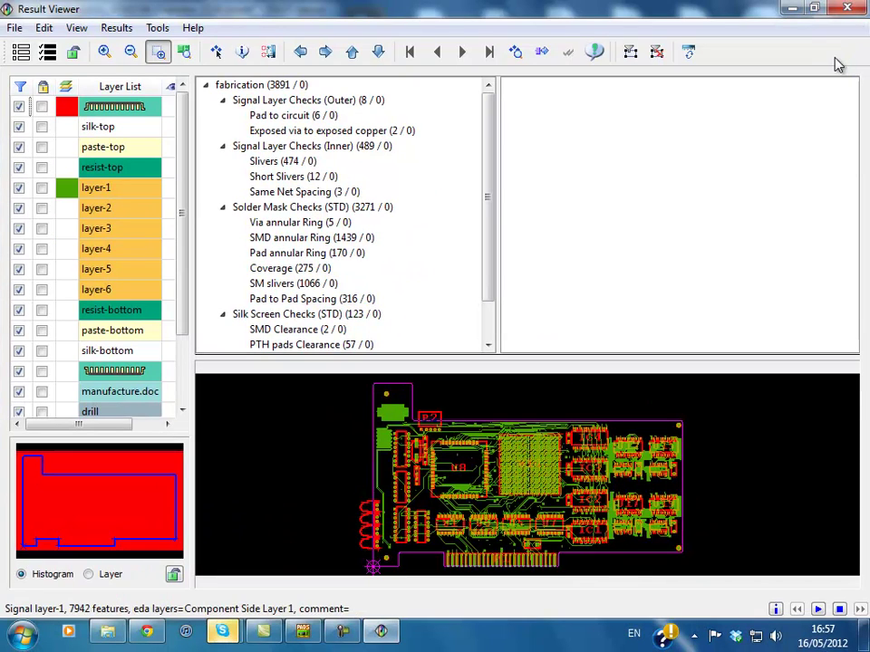
{"action": "left_click", "coordinate": [315, 118]}
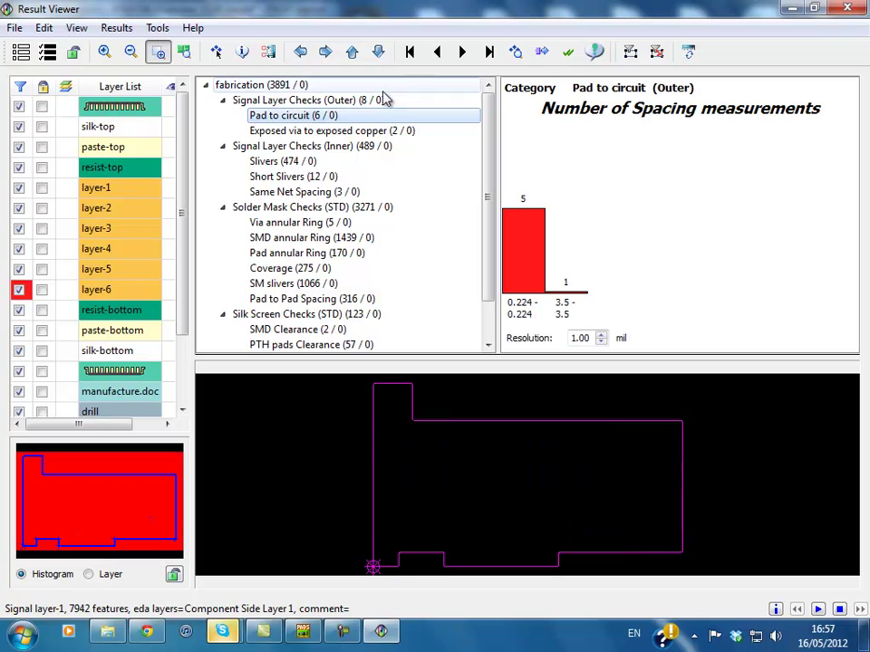
{"action": "left_click", "coordinate": [462, 53]}
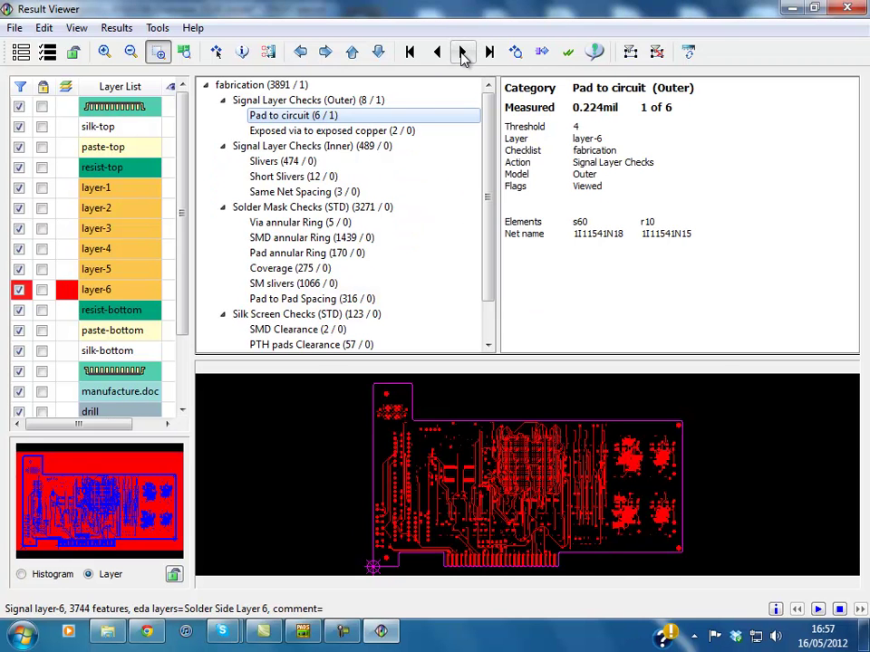
{"action": "left_click", "coordinate": [462, 53]}
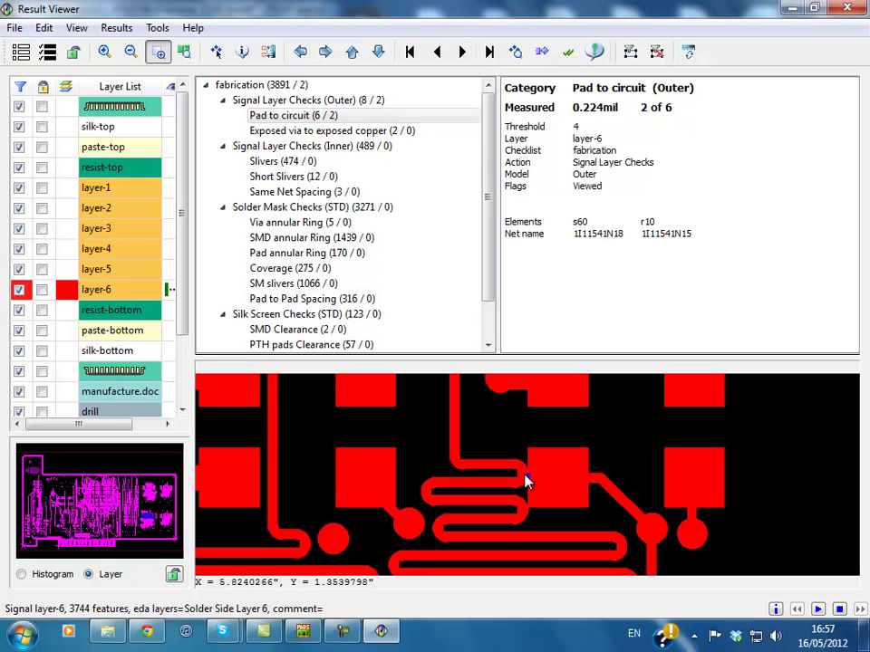
{"action": "left_click", "coordinate": [462, 53]}
{"action": "left_click", "coordinate": [464, 52]}
{"action": "left_click", "coordinate": [464, 52]}
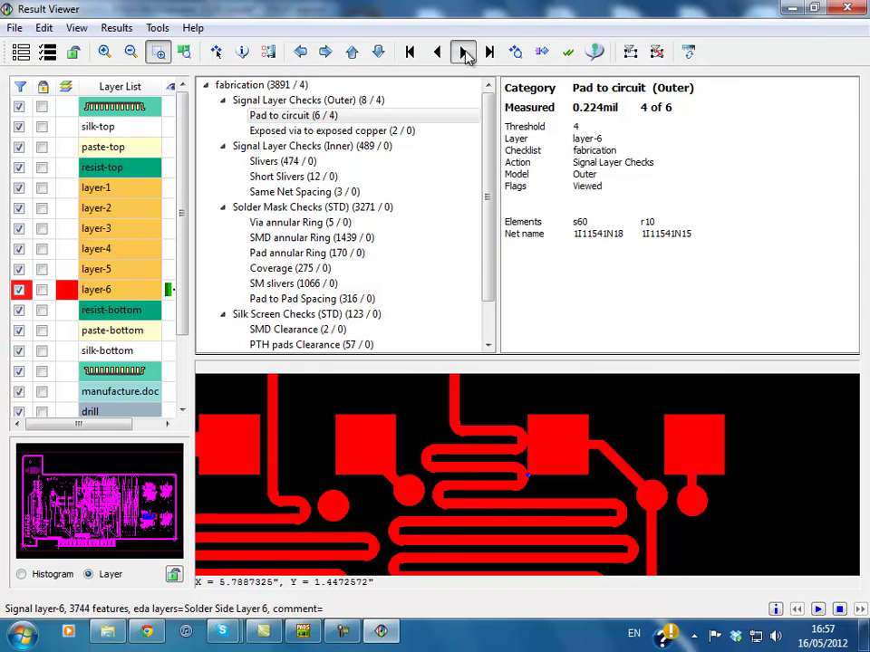
{"action": "left_click", "coordinate": [464, 53]}
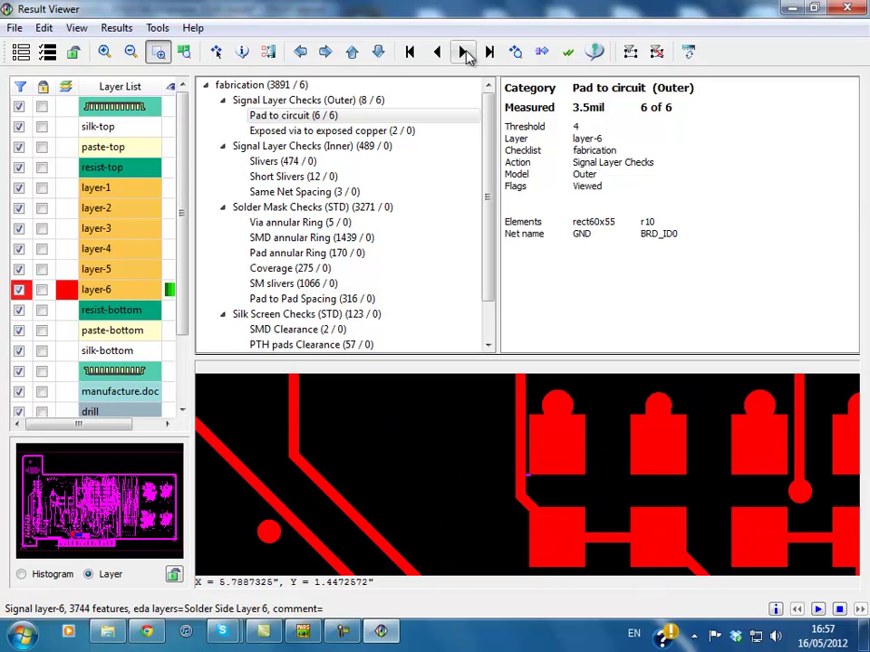
Step to Via annular Ring violation 4 of 5 and cross-probe it onto the PADS board
{"action": "left_click", "coordinate": [311, 225]}
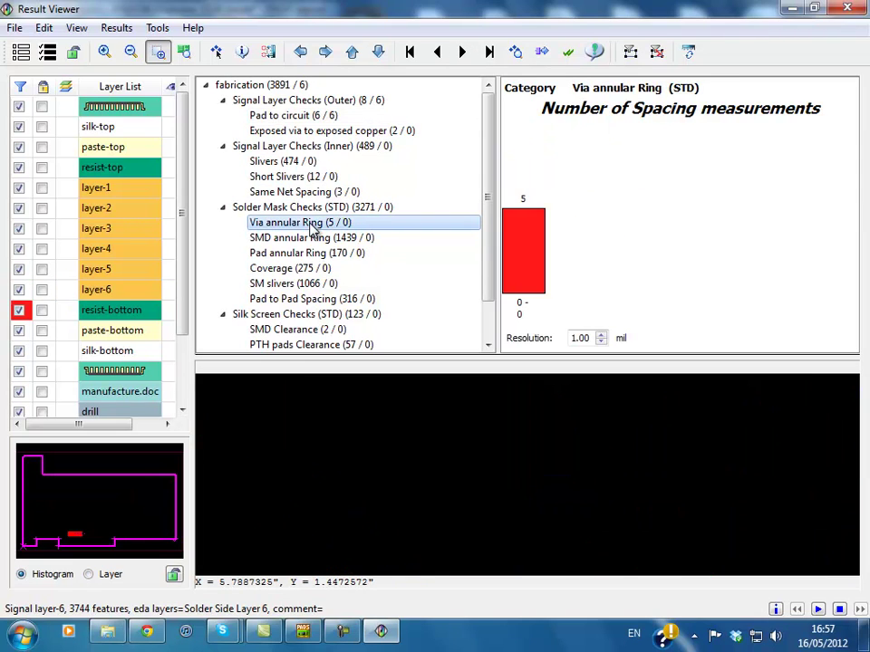
{"action": "left_click", "coordinate": [462, 53]}
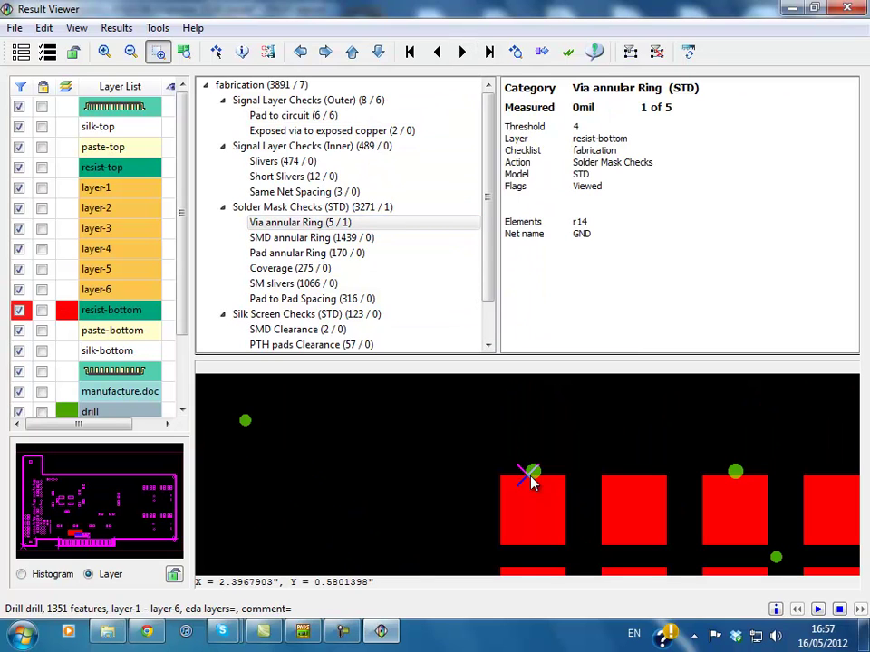
{"action": "left_click", "coordinate": [461, 53]}
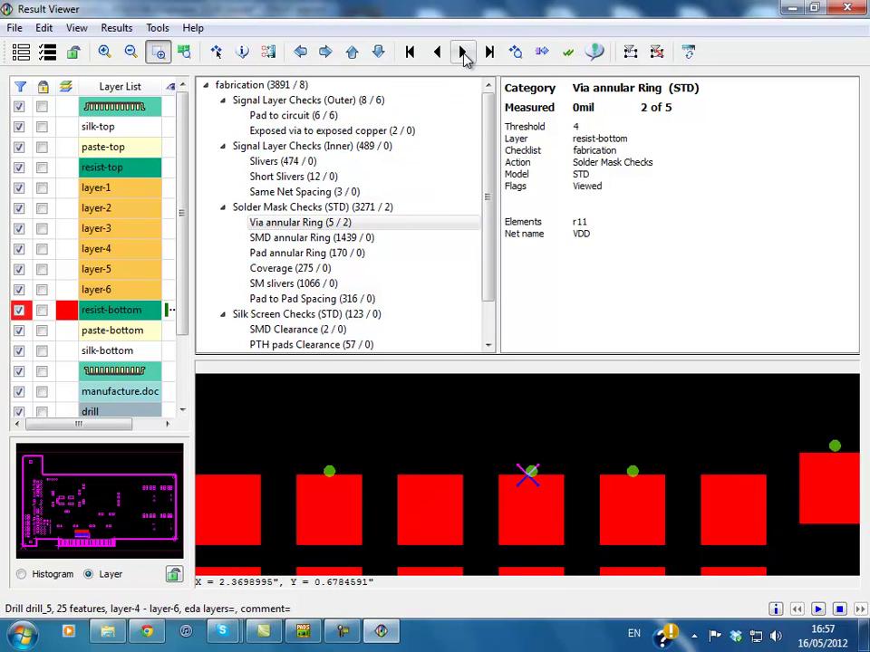
{"action": "left_click", "coordinate": [462, 52]}
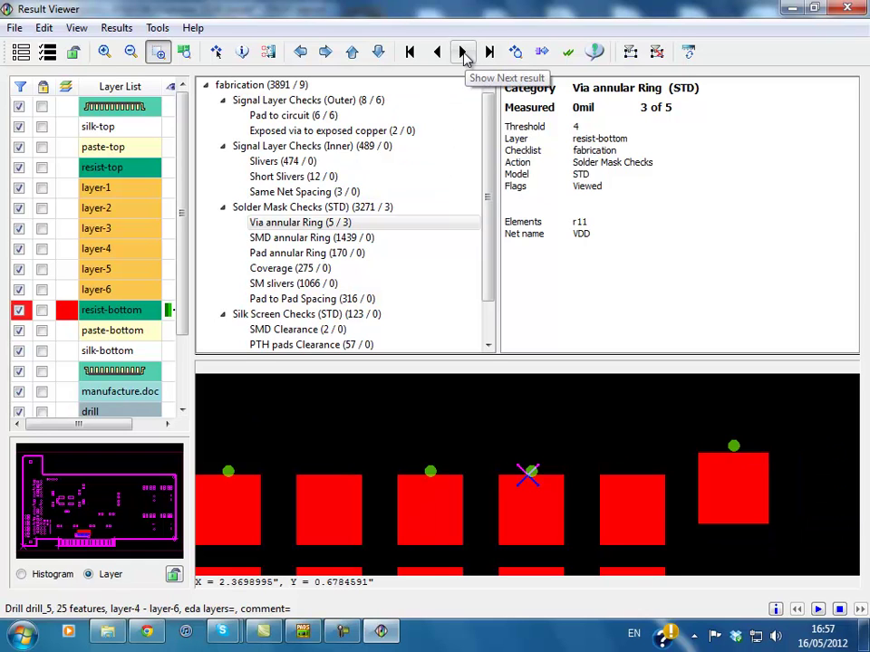
{"action": "left_click", "coordinate": [541, 54]}
{"action": "left_click", "coordinate": [463, 461]}
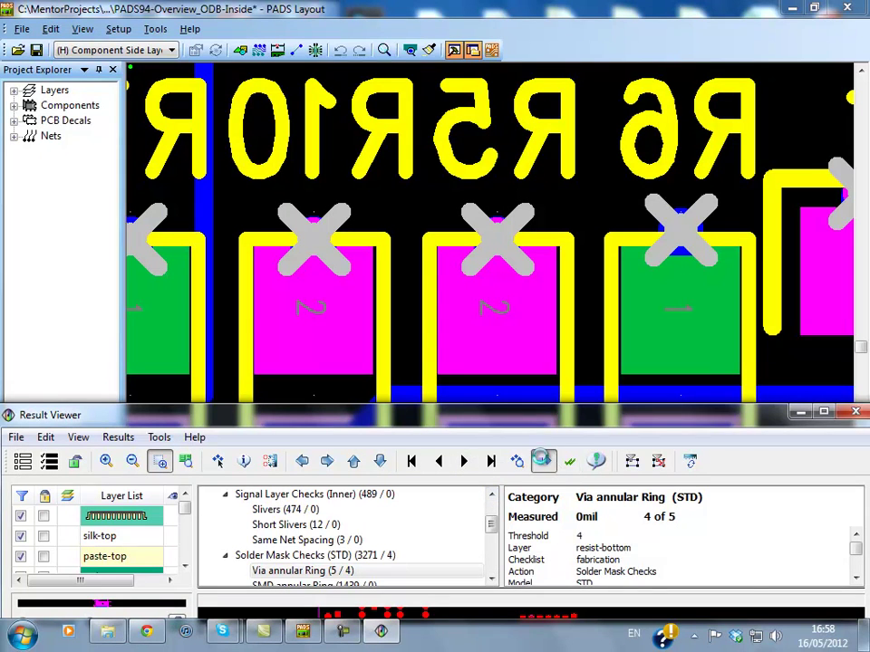
{"action": "left_click", "coordinate": [543, 462]}
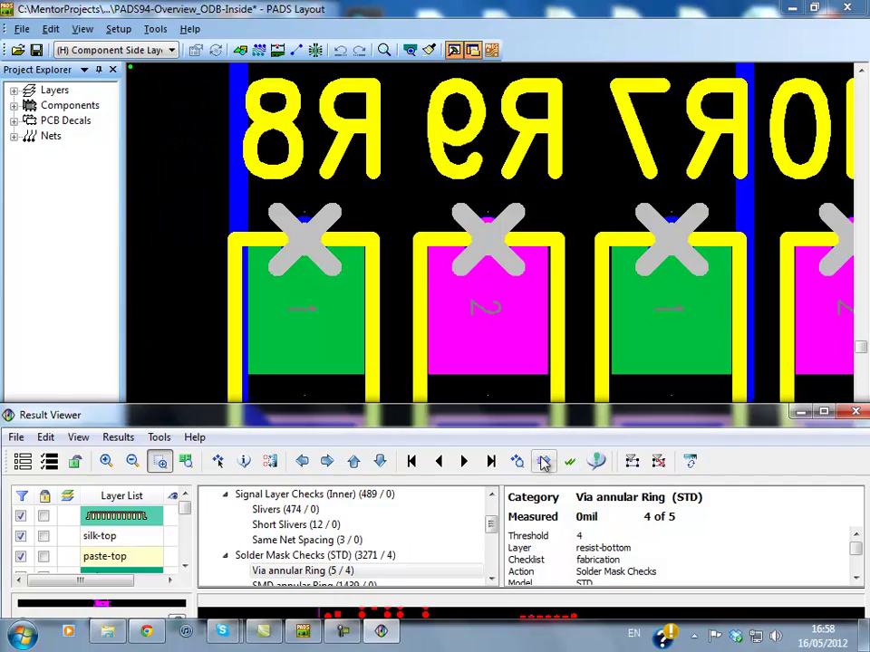